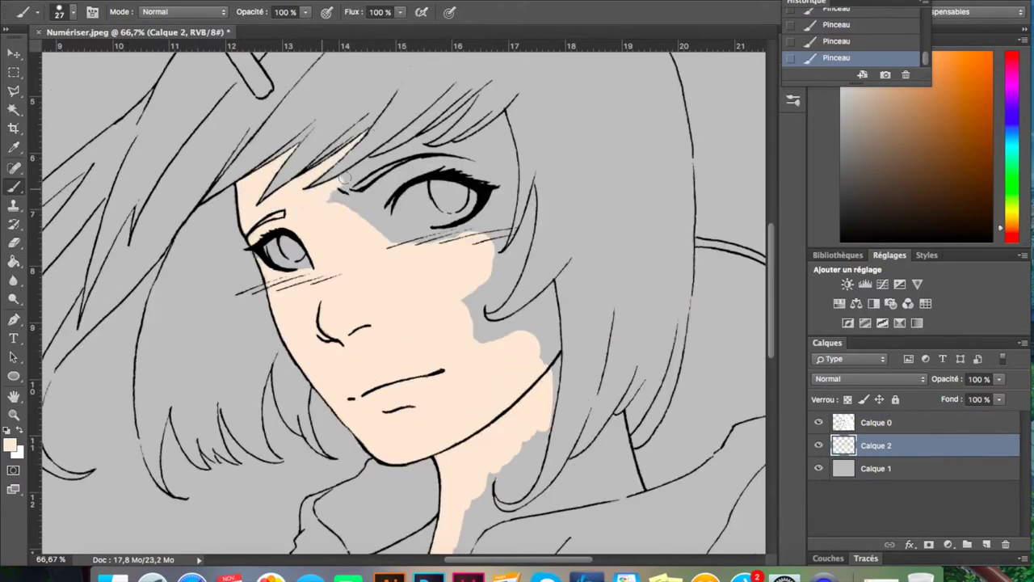
Fill the grey gaps around the brows, eyes and face with peach skin colour.
left_click_drag(345, 177, 399, 196)
left_click_drag(454, 232, 488, 243)
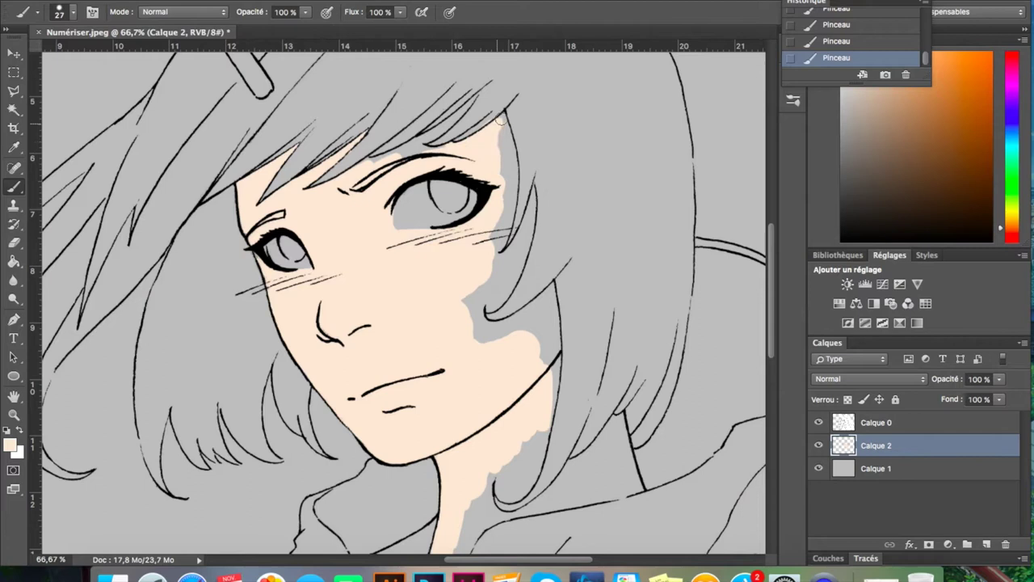
mouse_move(477, 315)
left_mouse_down()
mouse_move(525, 194)
mouse_move(485, 340)
left_mouse_up()
left_click_drag(517, 283, 558, 364)
left_click_drag(558, 323, 558, 421)
scroll(492, 280, "down", 5)
Paint skin over the neck and upper chest, then erase stray paint along the right neck.
mouse_move(493, 280)
left_mouse_down()
mouse_move(537, 251)
mouse_move(457, 388)
mouse_move(343, 412)
mouse_move(357, 367)
mouse_move(465, 388)
mouse_move(374, 454)
left_mouse_up()
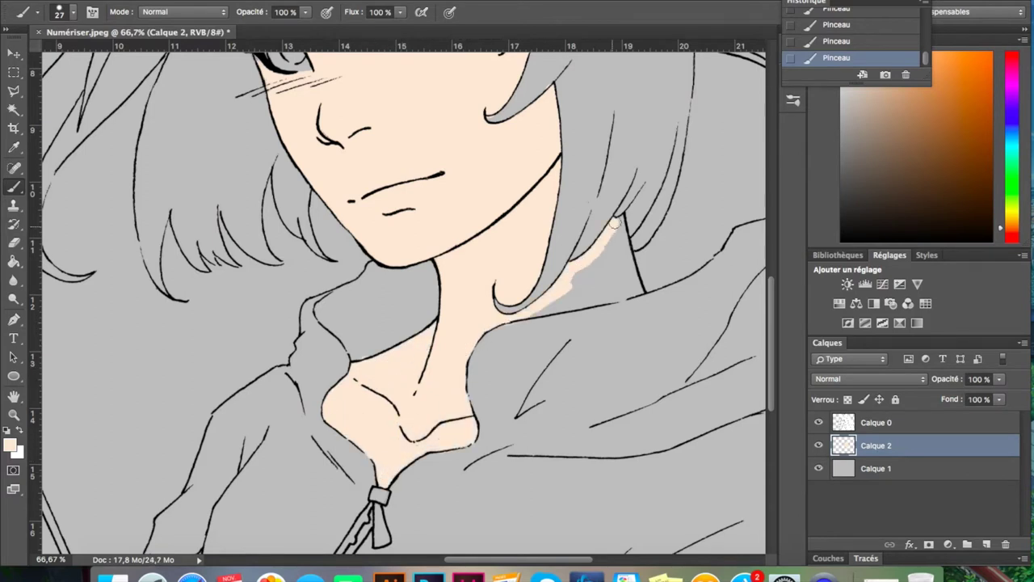
key("e")
left_click_drag(616, 222, 634, 223)
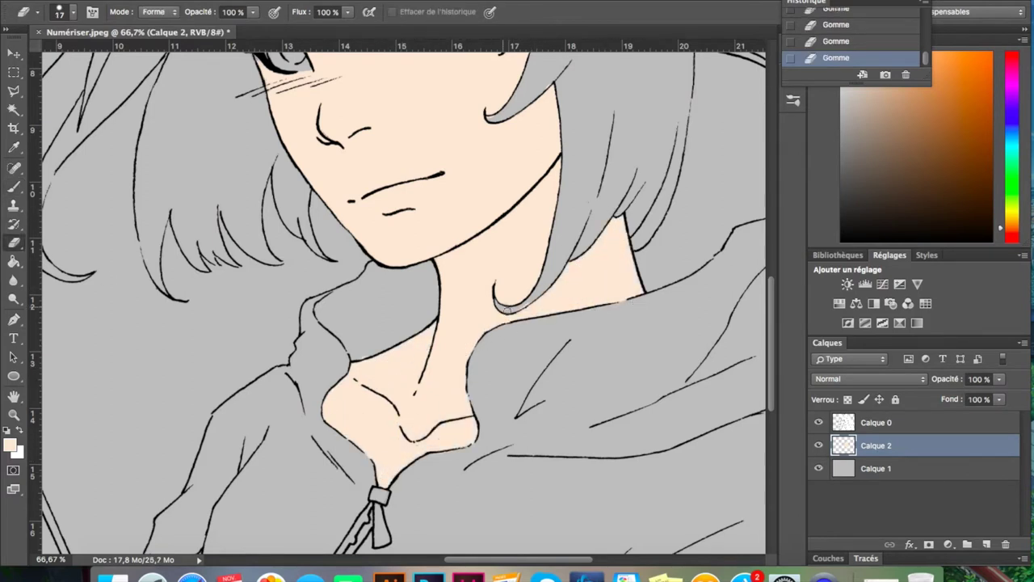
key("ctrl+alt+z")
scroll(761, 277, "up", 5)
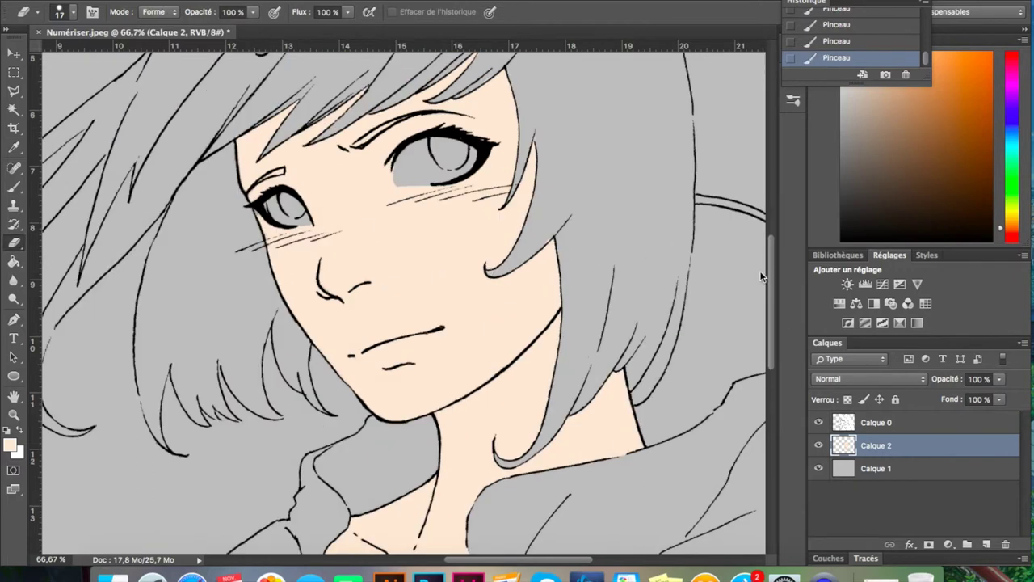
scroll(727, 238, "up", 3)
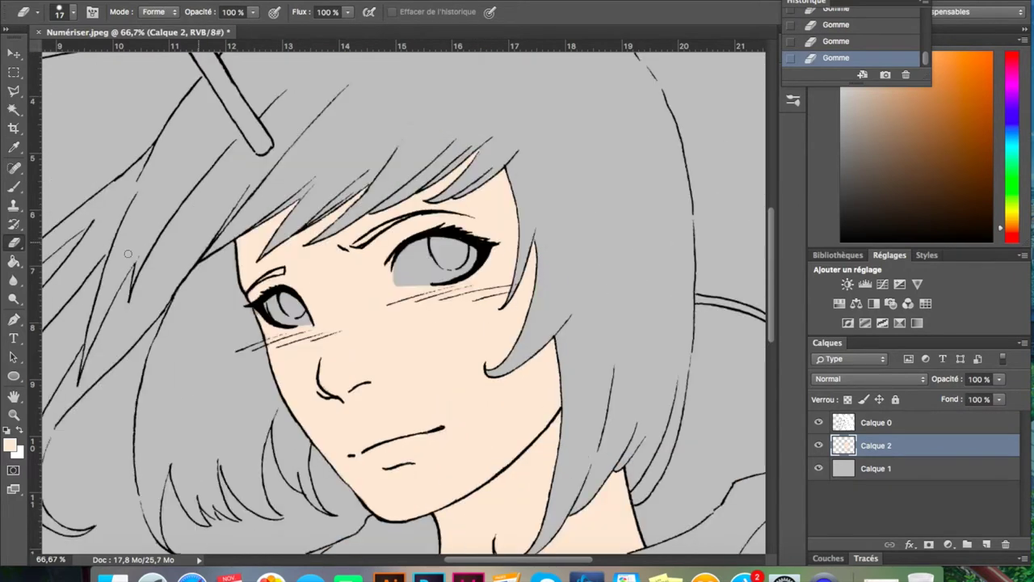
Confirm light brown and paint the top, left and right sides of the hair.
key("Return")
key("b")
mouse_move(182, 230)
left_mouse_down()
mouse_move(210, 202)
mouse_move(517, 153)
left_mouse_up()
left_click_drag(186, 258, 199, 443)
mouse_move(501, 154)
left_mouse_down()
mouse_move(566, 469)
mouse_move(646, 161)
left_mouse_up()
left_click_drag(525, 81, 663, 243)
scroll(462, 275, "up", 4)
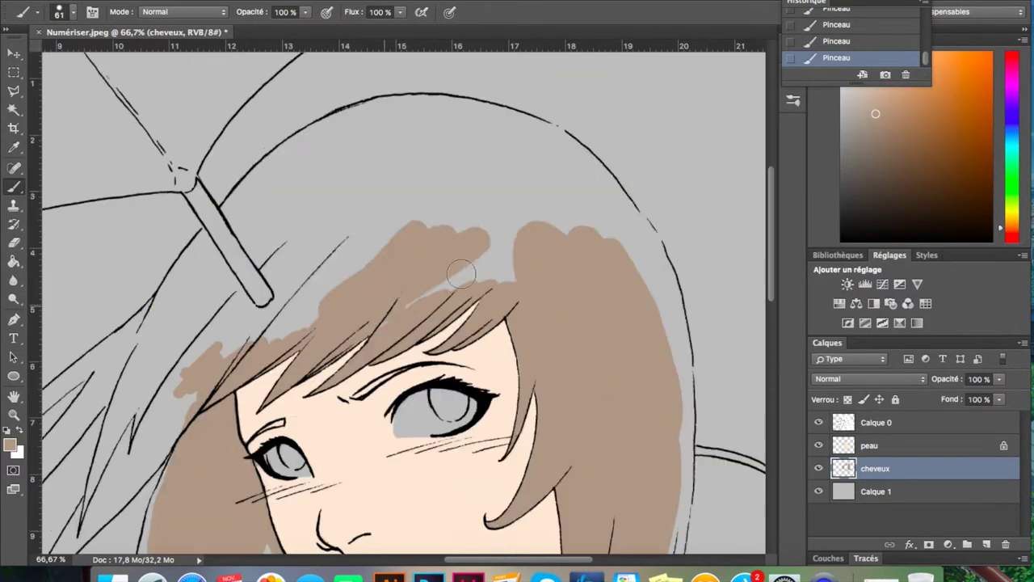
left_click_drag(462, 275, 533, 233)
Lock the peau skin layer, then keep painting the hair brown on the cheveux layer.
key("alt+bracketleft")
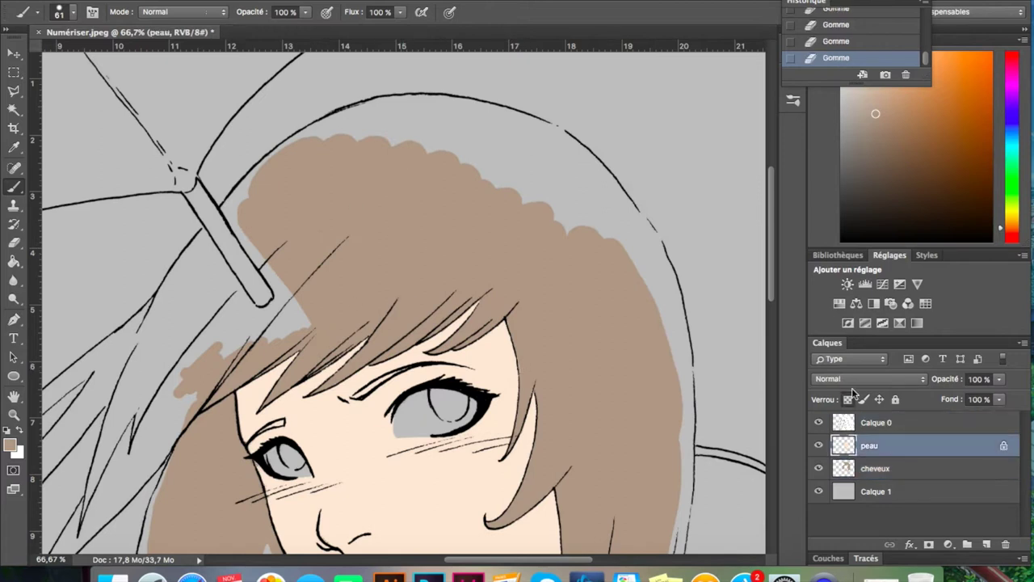
left_click(896, 400)
key("alt+bracketleft")
left_click_drag(340, 154, 654, 393)
left_click_drag(404, 323, 671, 225)
left_click_drag(566, 186, 363, 405)
With a smaller brush and the backdrop hidden, fill the left strands and hair-clip gap brown.
right_click(266, 170)
left_click(819, 491)
left_click_drag(238, 509, 358, 297)
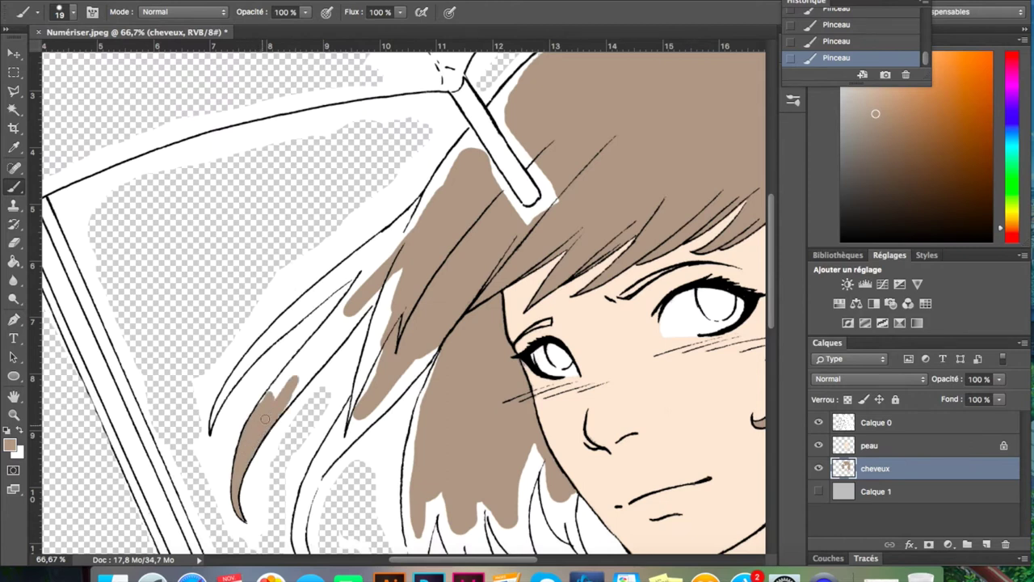
left_click_drag(363, 373, 399, 257)
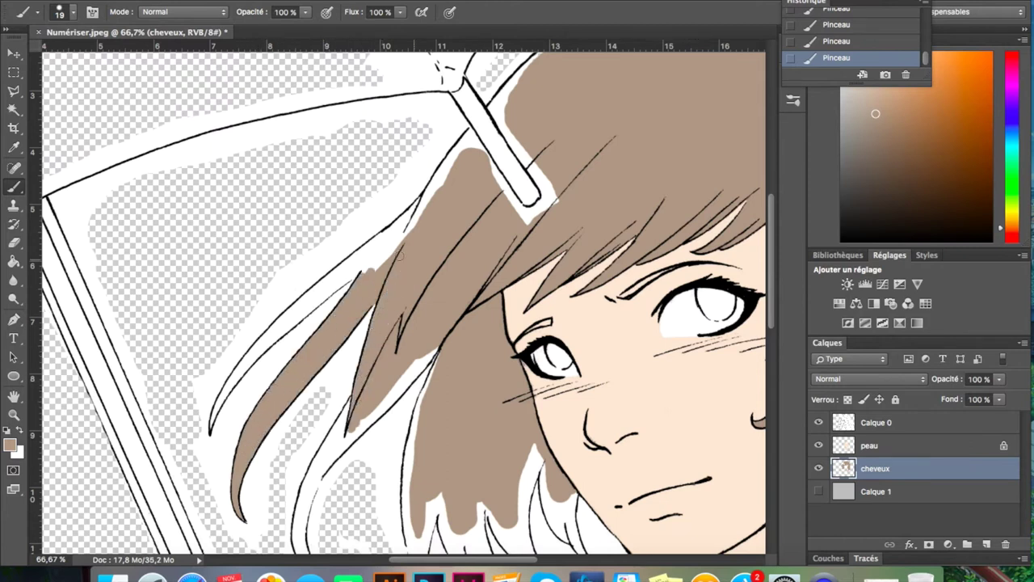
left_click_drag(295, 321, 441, 177)
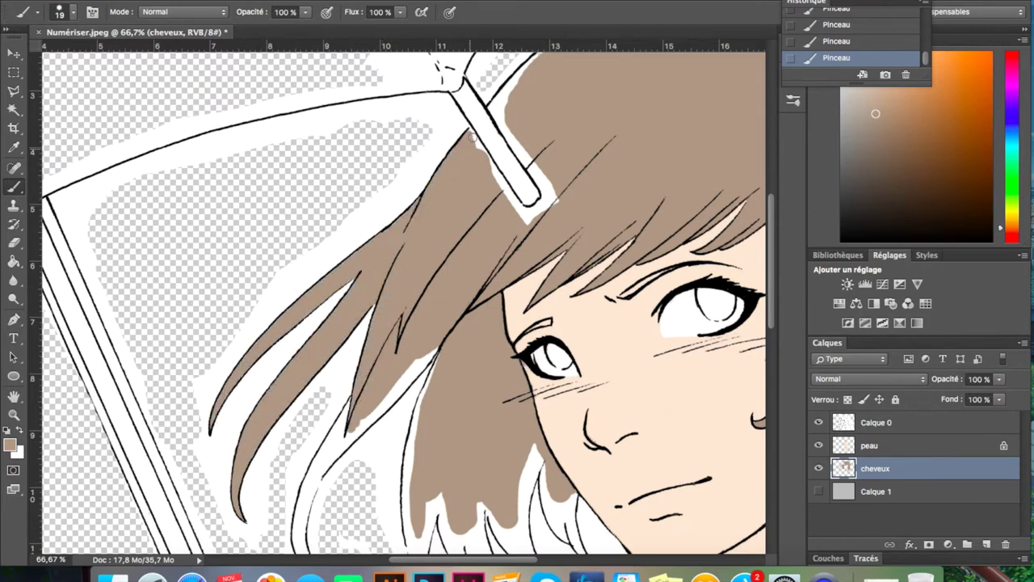
left_click_drag(536, 156, 502, 95)
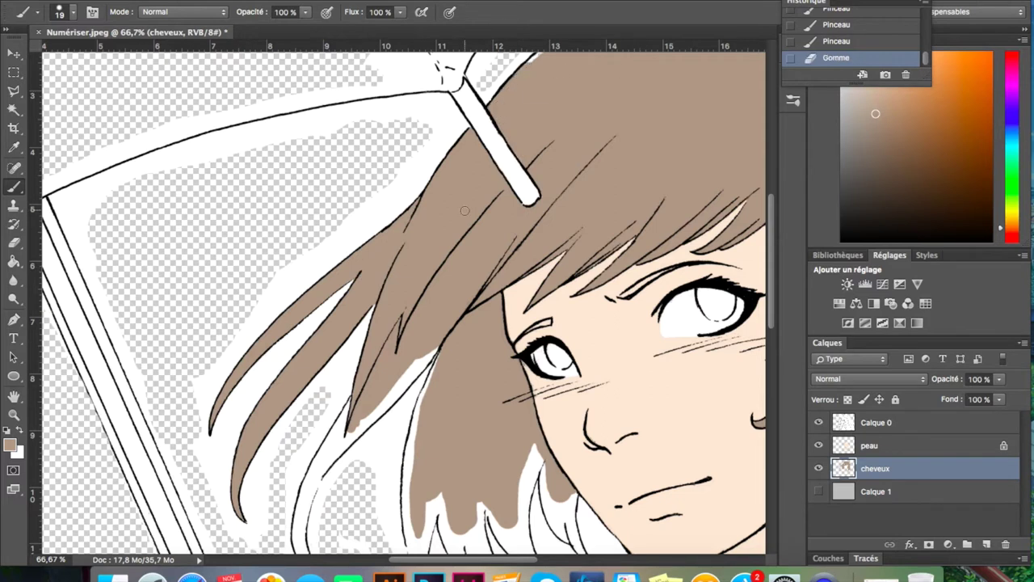
Fill the remaining gaps between the lower hair strands with brown.
scroll(464, 211, "down", 5)
left_click_drag(404, 189, 306, 296)
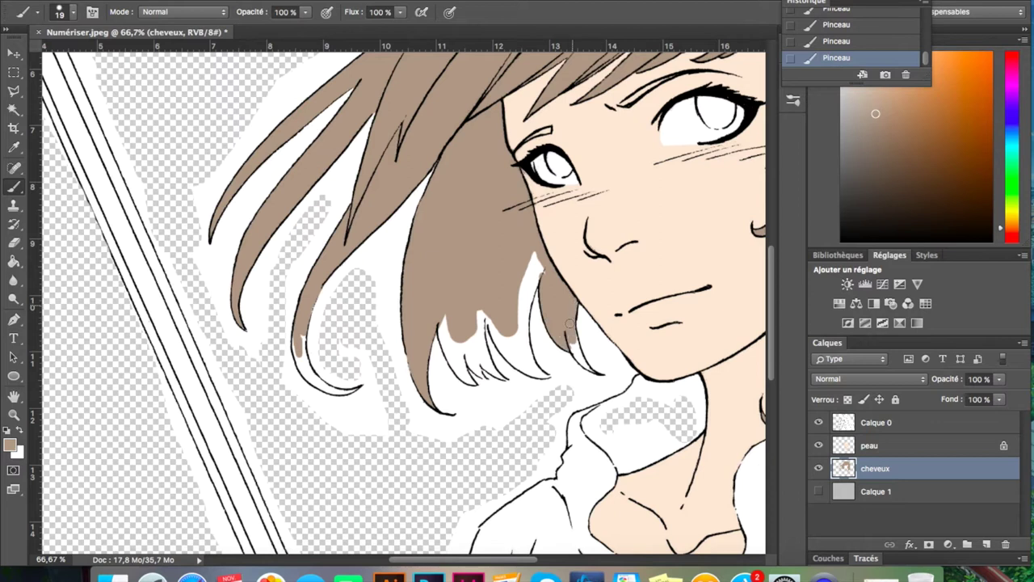
left_click_drag(519, 359, 527, 345)
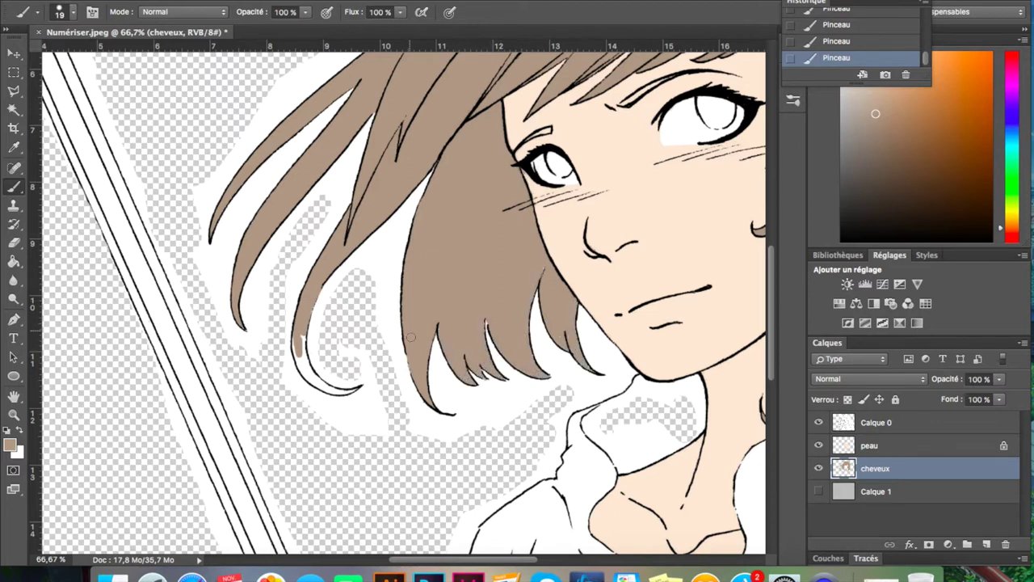
scroll(364, 379, "up", 9)
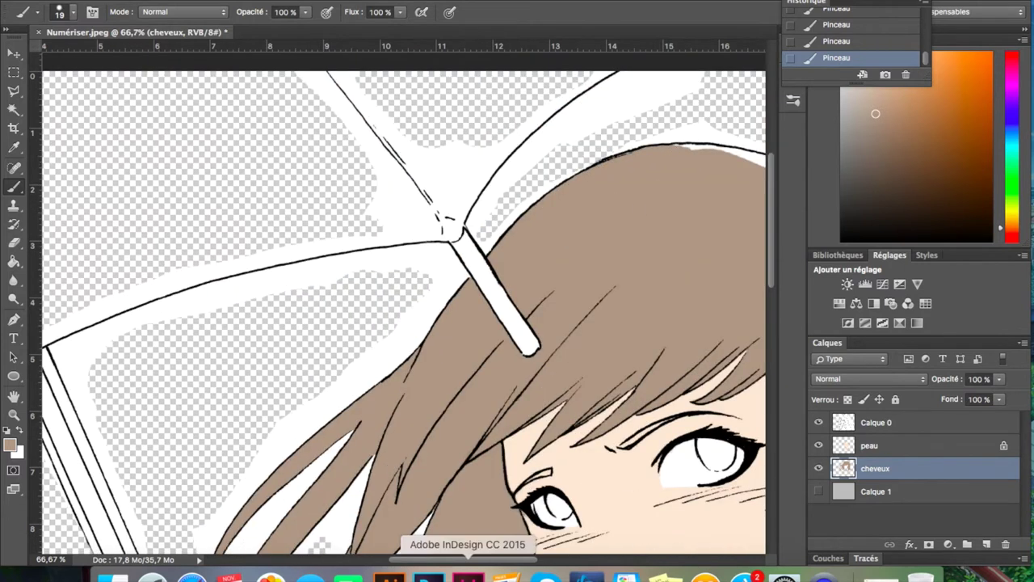
scroll(364, 177, "right", 10)
left_click_drag(491, 237, 557, 351)
scroll(557, 351, "down", 3)
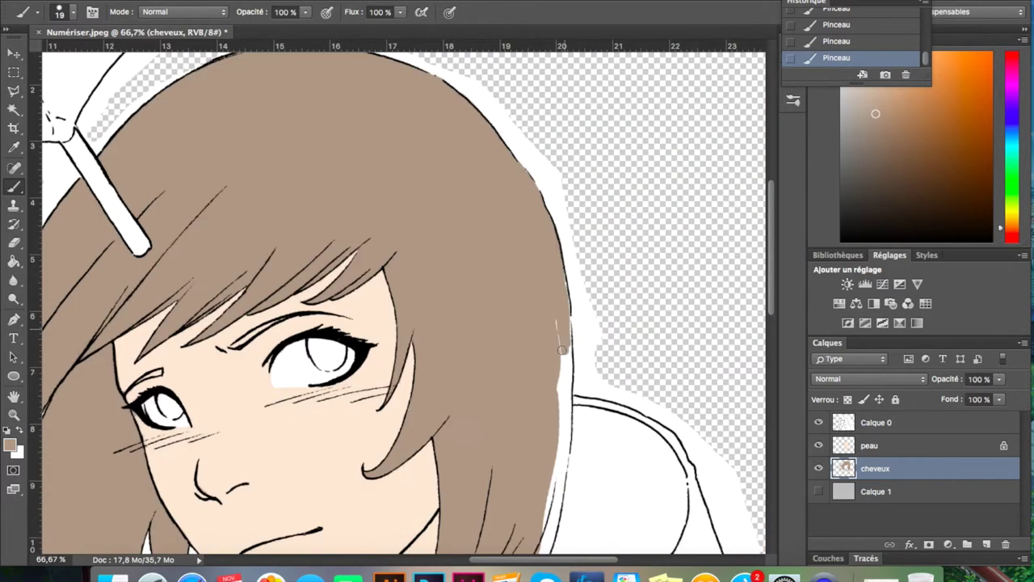
left_click_drag(556, 222, 566, 428)
Erase stray brown paint, lock the cheveux layer, and add an empty layer beneath the hair.
key("e")
scroll(466, 90, "down", 6)
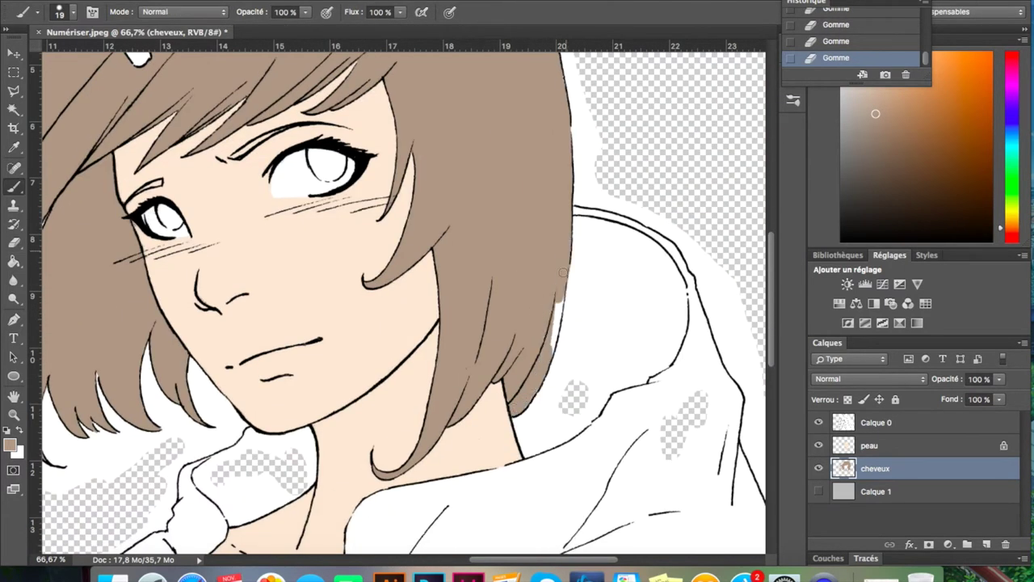
key("/")
key("ctrl+shift+alt+n")
key("ctrl+bracketleft")
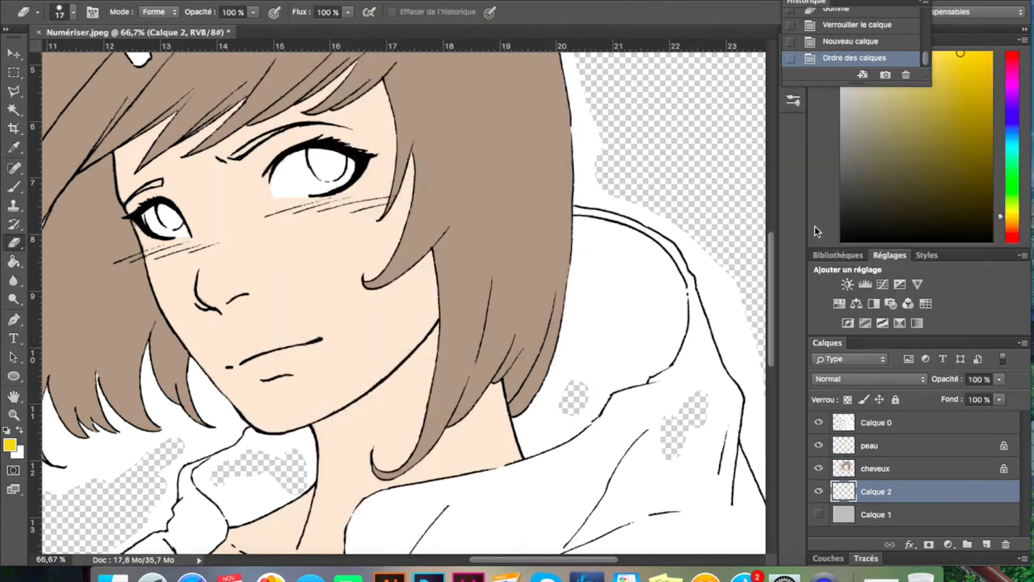
Pick yellow and paint the hoodie around the collar and zipper.
key("b")
scroll(364, 324, "down", 7)
left_click(73, 12)
mouse_move(161, 404)
left_mouse_down()
mouse_move(214, 227)
mouse_move(146, 453)
left_mouse_up()
scroll(145, 453, "left", 5)
left_click_drag(339, 267, 404, 427)
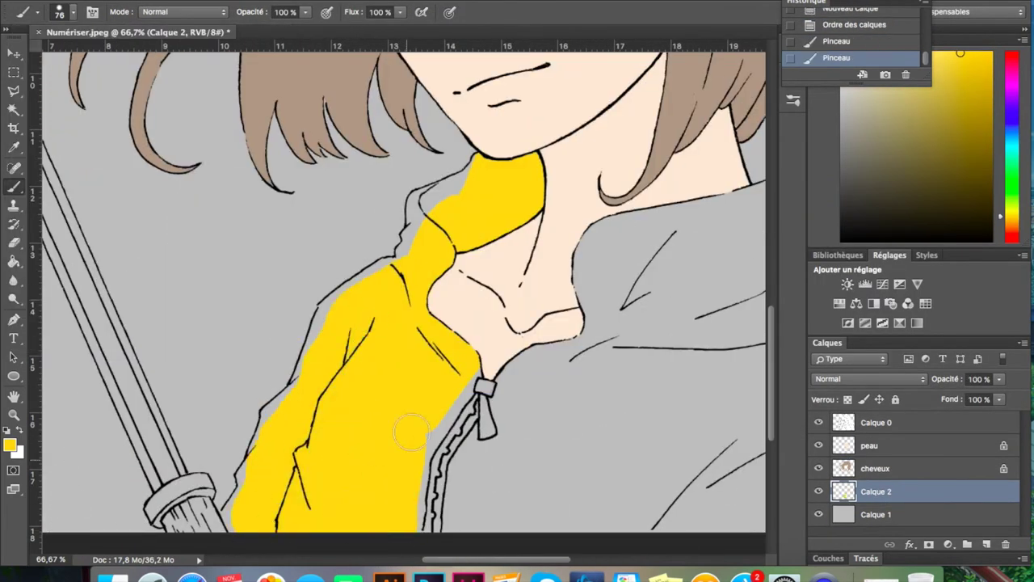
scroll(404, 427, "right", 3)
Cover the rest of the hoodie and shoulder in yellow, using a smaller brush on the right edge.
mouse_move(420, 226)
left_mouse_down()
mouse_move(477, 473)
mouse_move(630, 324)
left_mouse_up()
scroll(365, 490, "right", 5)
mouse_move(365, 490)
left_mouse_down()
mouse_move(538, 173)
mouse_move(514, 275)
left_mouse_up()
scroll(538, 173, "up", 4)
key("bracketleft")
key("bracketleft")
key("bracketleft")
left_click_drag(507, 182, 586, 485)
scroll(557, 380, "down", 5)
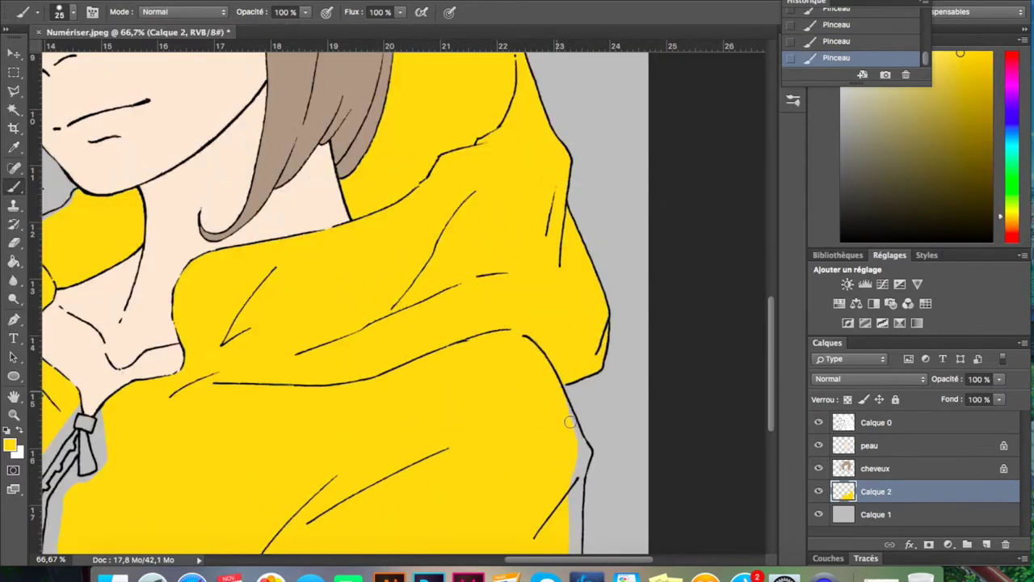
scroll(570, 422, "down", 3)
scroll(525, 396, "left", 8)
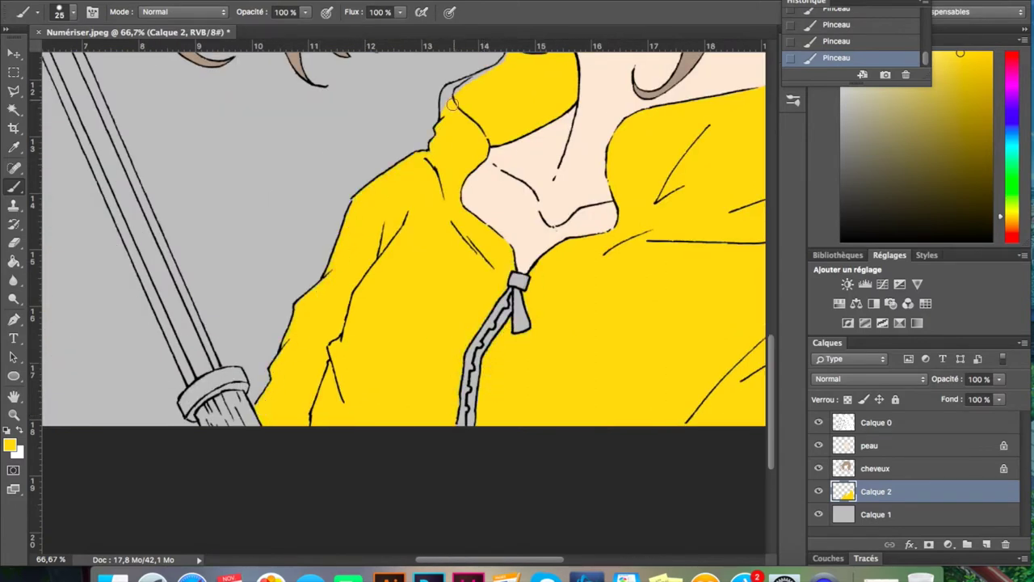
scroll(453, 104, "up", 2)
left_click(10, 444)
Hide the grey backdrop, pick light grey, and paint the umbrella shaft.
left_click(924, 146)
left_click(818, 525)
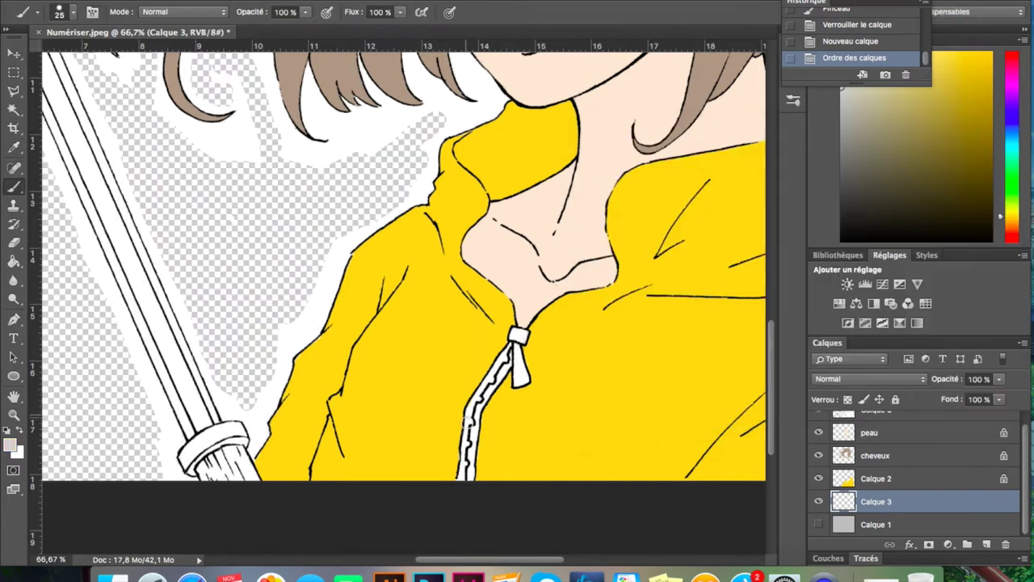
scroll(404, 267, "left", 5)
mouse_move(420, 428)
left_mouse_down()
mouse_move(379, 375)
mouse_move(315, 206)
left_mouse_up()
scroll(320, 214, "up", 5)
left_click_drag(327, 429, 273, 295)
scroll(274, 294, "up", 5)
mouse_move(250, 437)
left_mouse_down()
mouse_move(109, 101)
mouse_move(173, 210)
left_mouse_up()
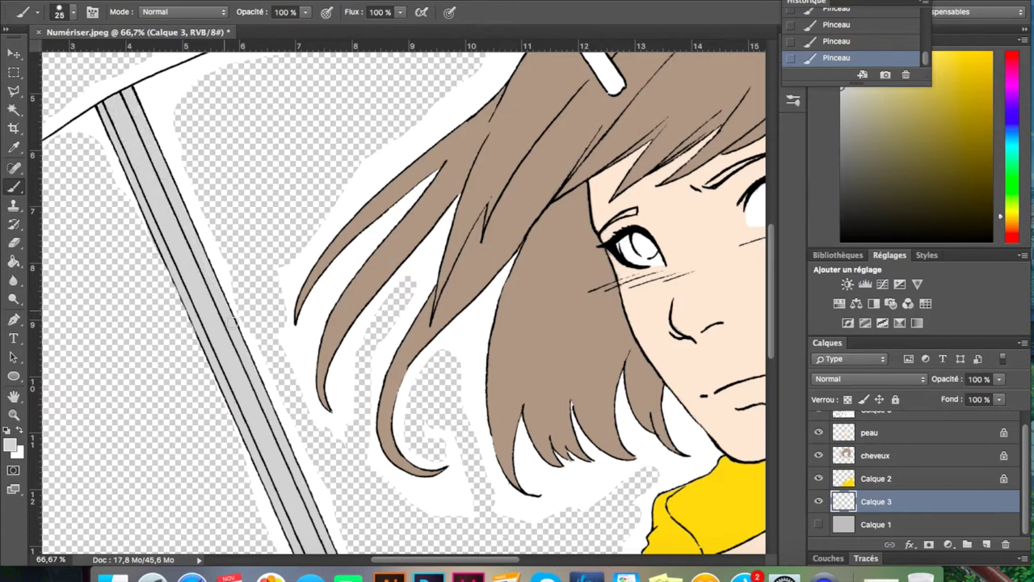
scroll(231, 320, "down", 10)
Erase stray grey paint and add a new canopy layer below the shaft layer.
key("e")
scroll(323, 323, "up", 5)
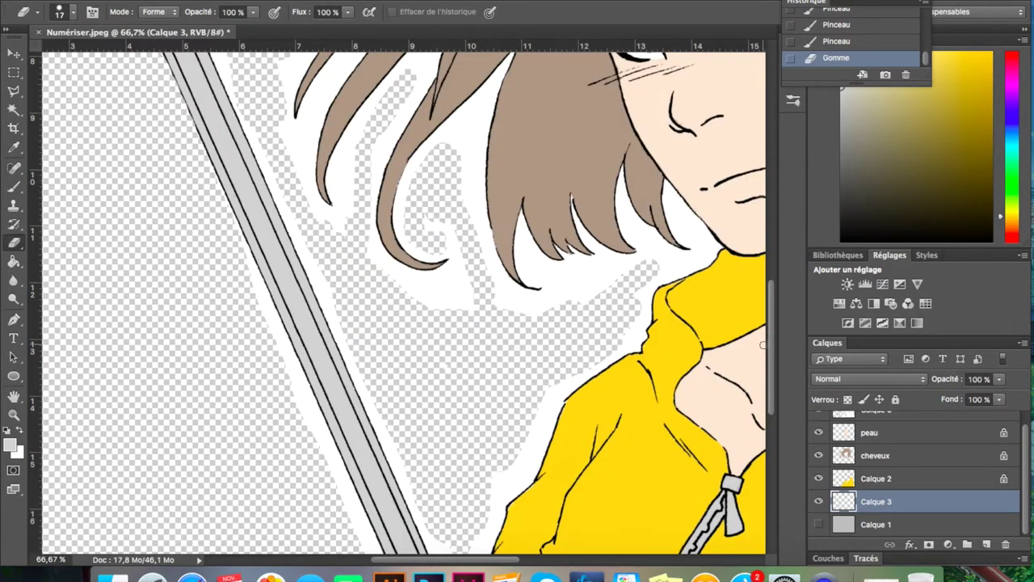
scroll(242, 331, "up", 3)
scroll(218, 333, "down", 8)
key("ctrl+shift+alt+n")
key("ctrl+bracketleft")
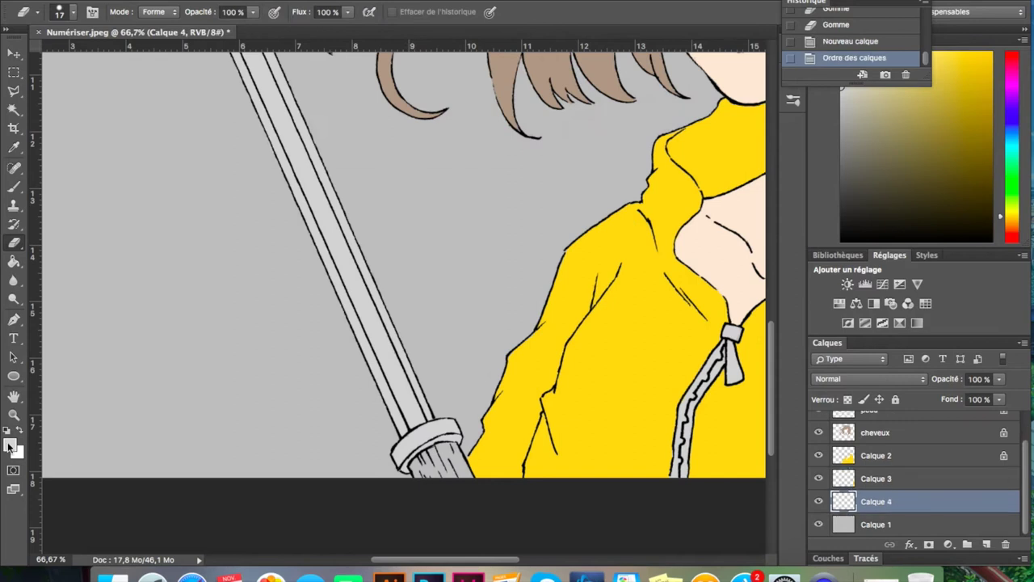
key("b")
scroll(471, 481, "up", 8)
Set the foreground colour to pink and paint the umbrella canopy.
key("i")
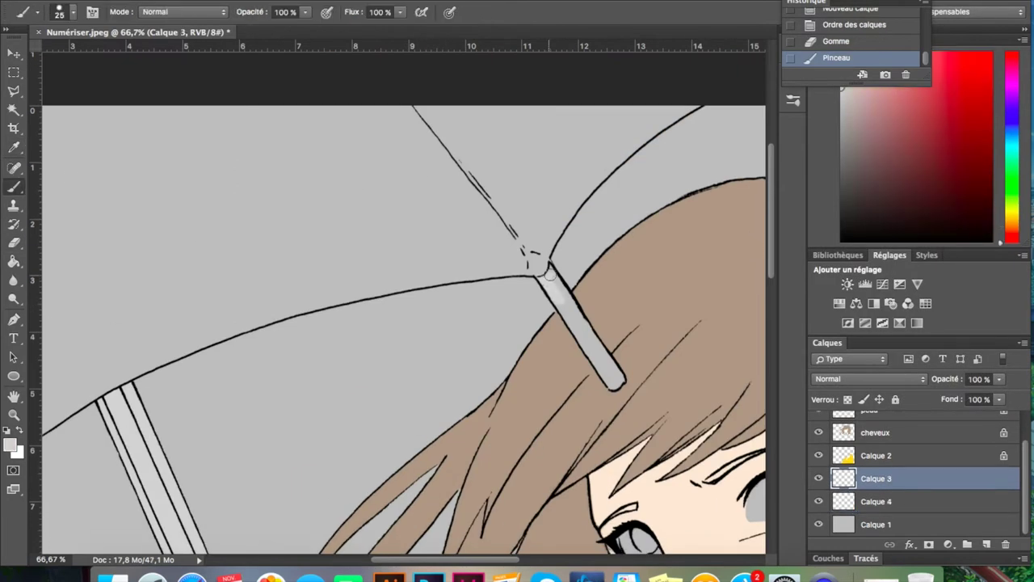
left_click(10, 442)
left_click_drag(806, 233, 807, 179)
key("Return")
key("b")
left_click_drag(194, 129, 167, 478)
left_click_drag(198, 356, 668, 122)
scroll(667, 122, "right", 5)
scroll(668, 122, "up", 2)
Touch up the canopy edge with a smaller brush, lock the canopy layer, and add a layer beneath.
key("bracketleft")
key("bracketleft")
key("bracketleft")
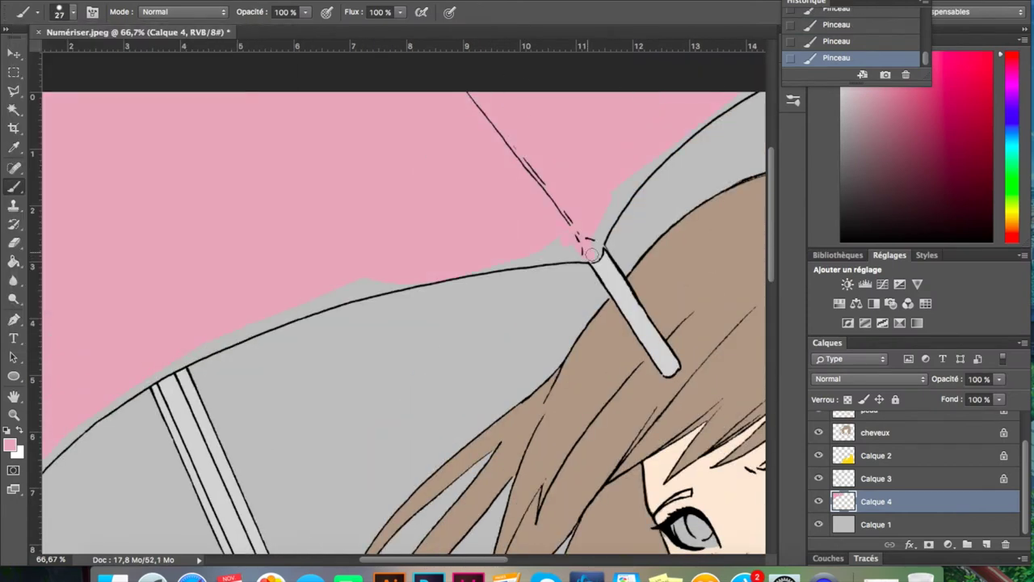
key("e")
key("b")
left_click_drag(143, 381, 413, 209)
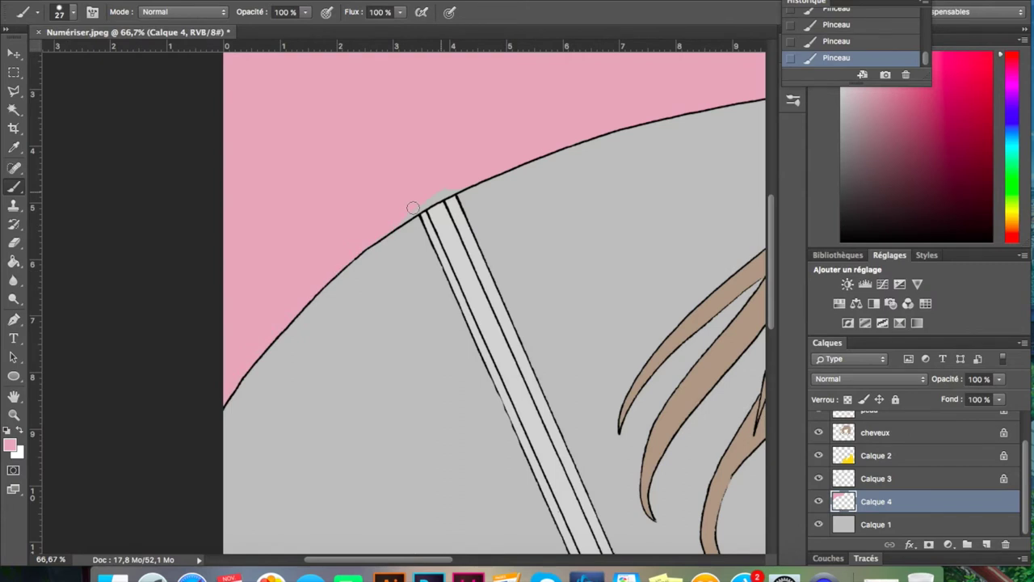
key("slash")
key("ctrl+minus")
key("ctrl+minus")
key("ctrl+minus")
key("ctrl+shift+alt+n")
key("ctrl+bracketleft")
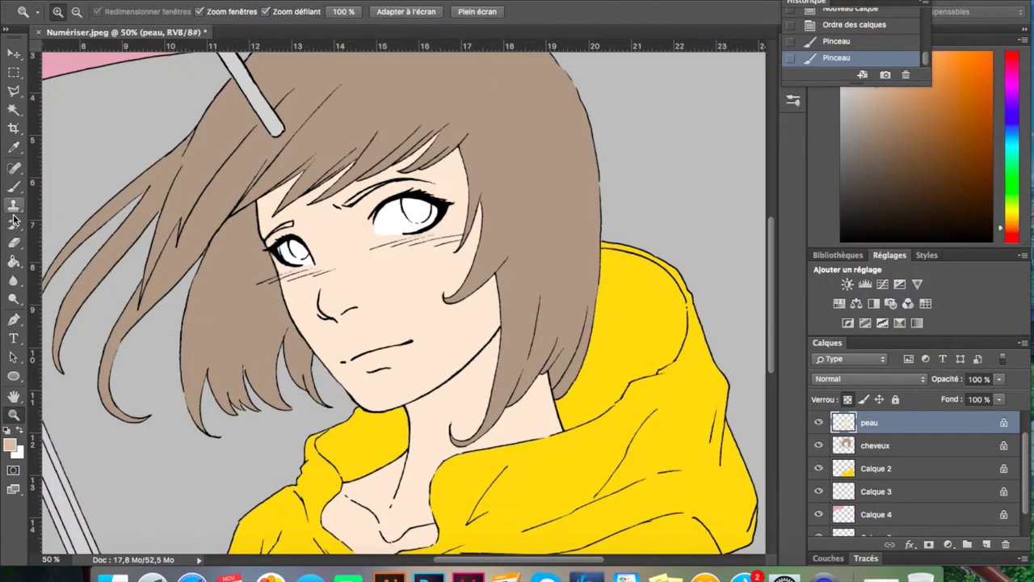
Shade the forehead, beside the nose, left cheek and right jawline with darker skin tone.
key("b")
left_click_drag(372, 211, 293, 220)
left_click_drag(314, 269, 316, 293)
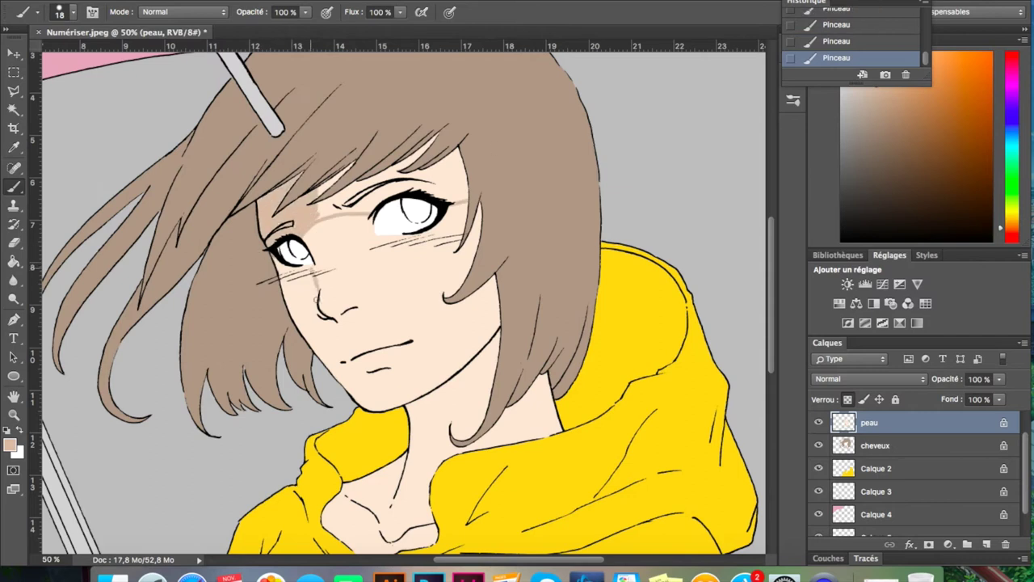
left_click_drag(345, 358, 283, 266)
left_click_drag(360, 307, 330, 341)
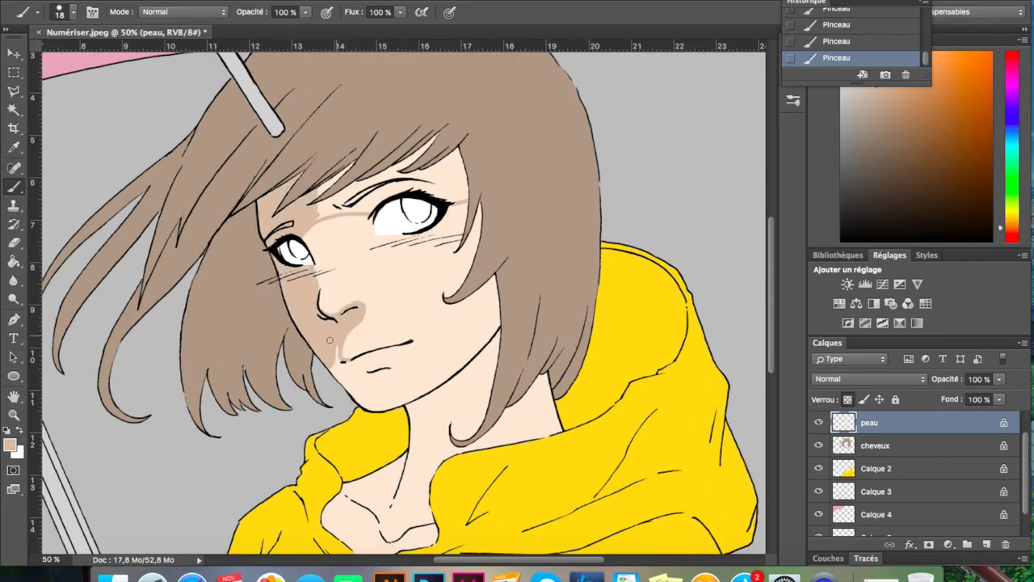
left_click_drag(446, 378, 515, 286)
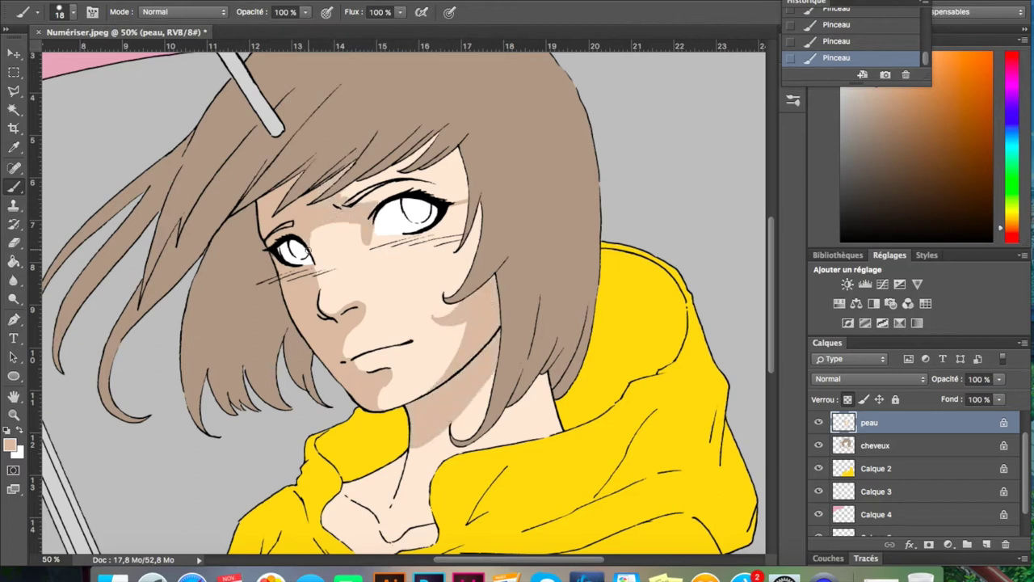
Darken the brow shadow and shade both sides of the neck near the collarbone.
left_click_drag(399, 187, 462, 178)
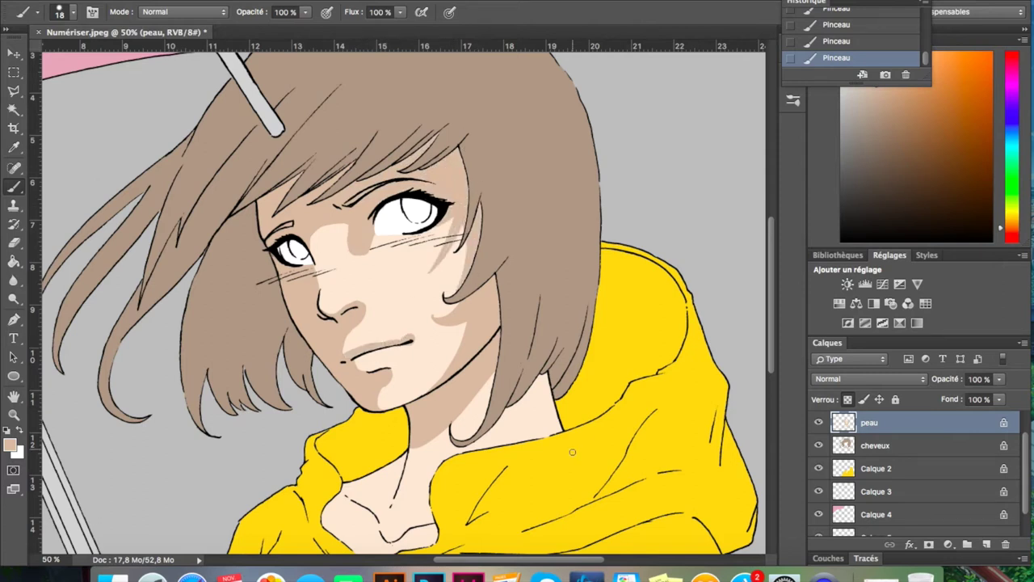
scroll(572, 452, "down", 3)
left_click_drag(429, 384, 413, 417)
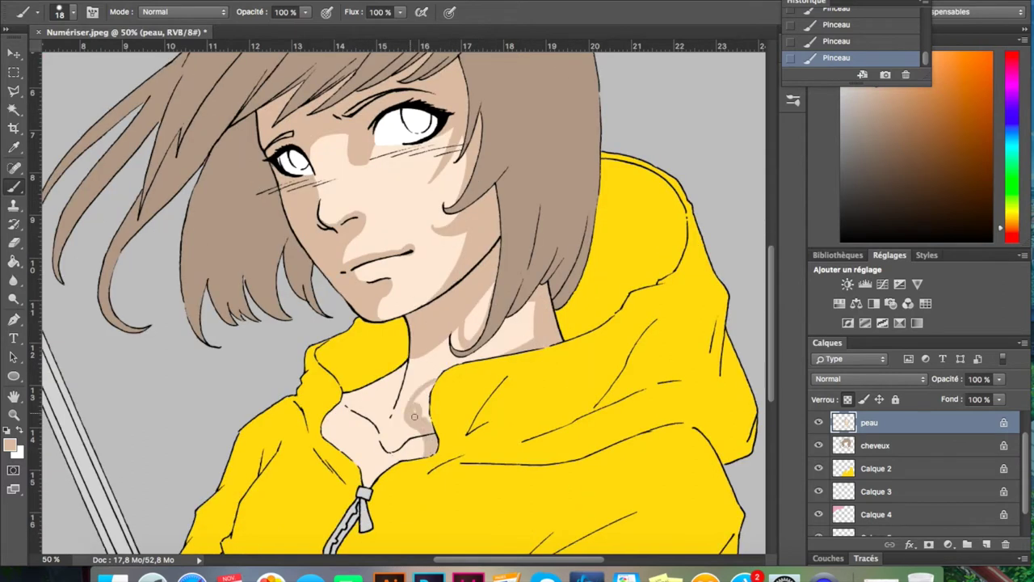
left_click_drag(392, 451, 325, 432)
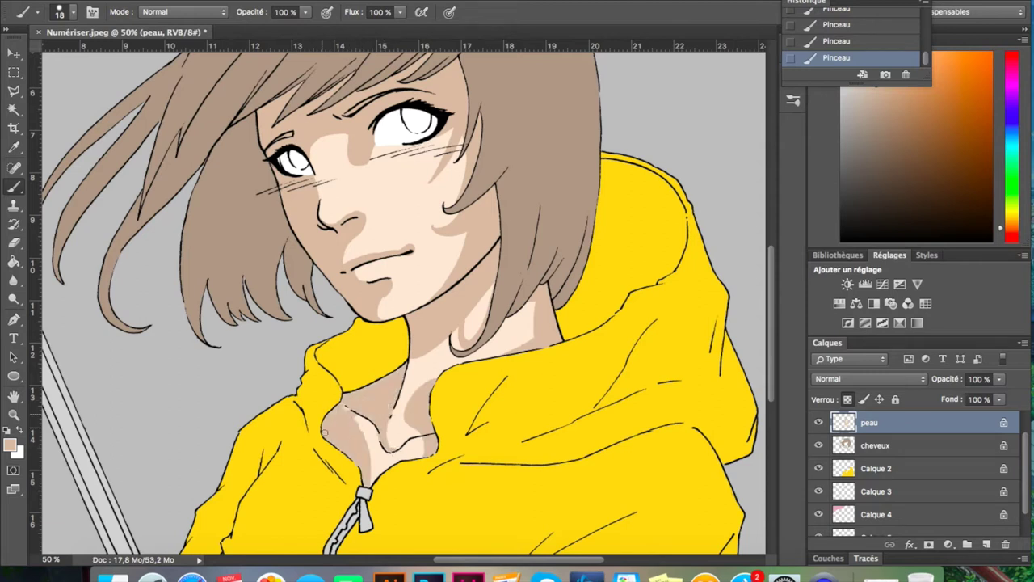
scroll(362, 429, "up", 2)
left_click(37, 12)
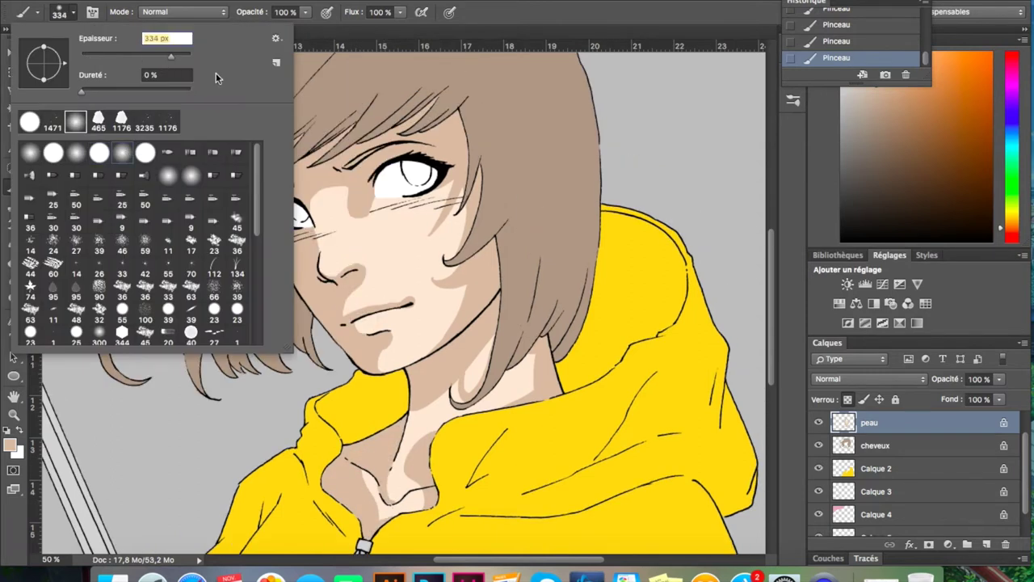
With a large soft brush at 23% opacity and a darker skin shade, softly shade the chin and neck.
left_click(10, 443)
left_click(306, 12)
key("2")
key("3")
left_click(9, 443)
left_click(646, 186)
key("Return")
left_click(10, 443)
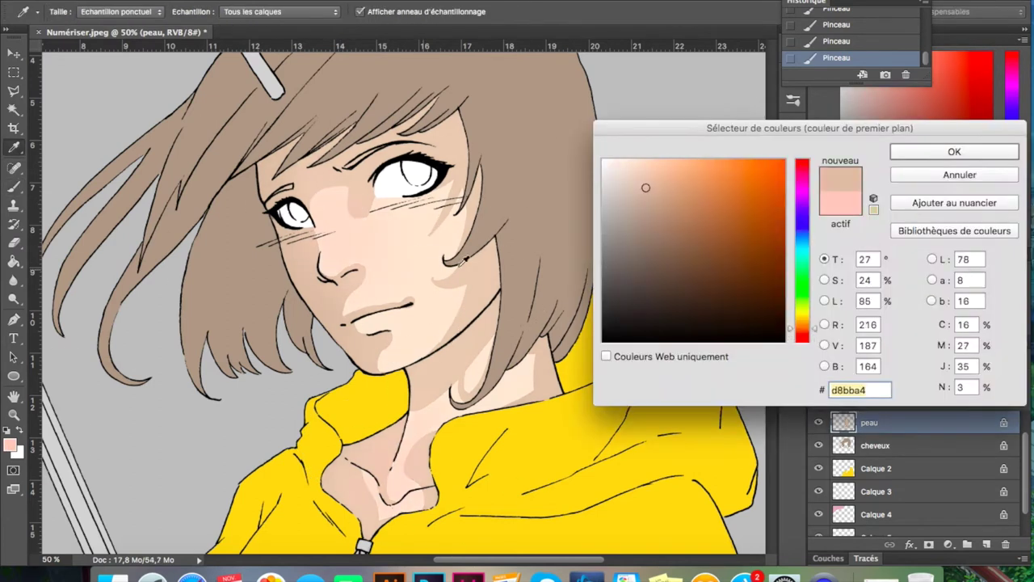
left_click(685, 233)
key("Return")
left_click_drag(404, 348, 533, 380)
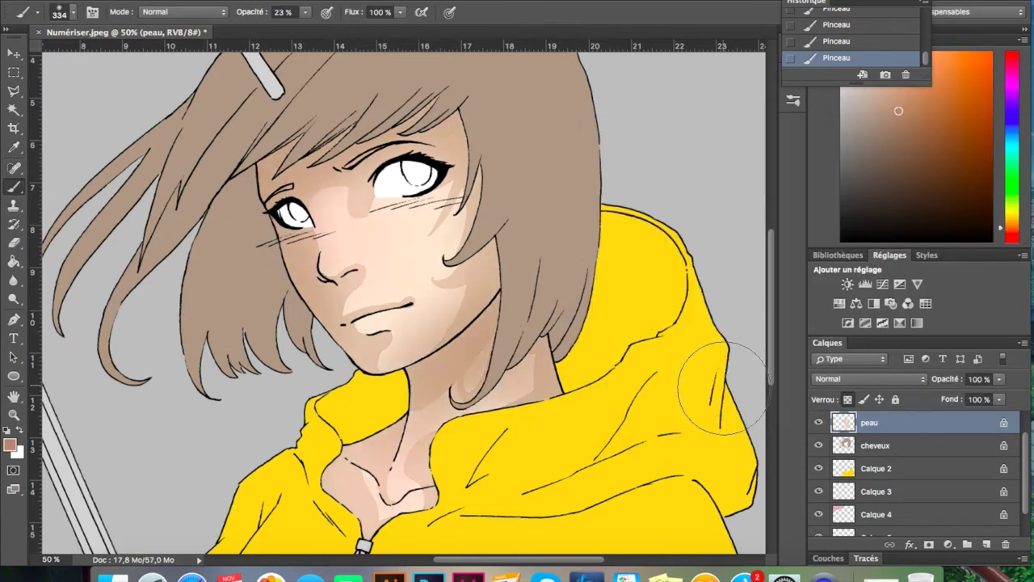
Switch to a small full-opacity brush, duplicate the skin layer, and pick light highlight colours.
key("x")
right_click(3, 364)
double_click(32, 117)
key("ctrl+j")
key("0")
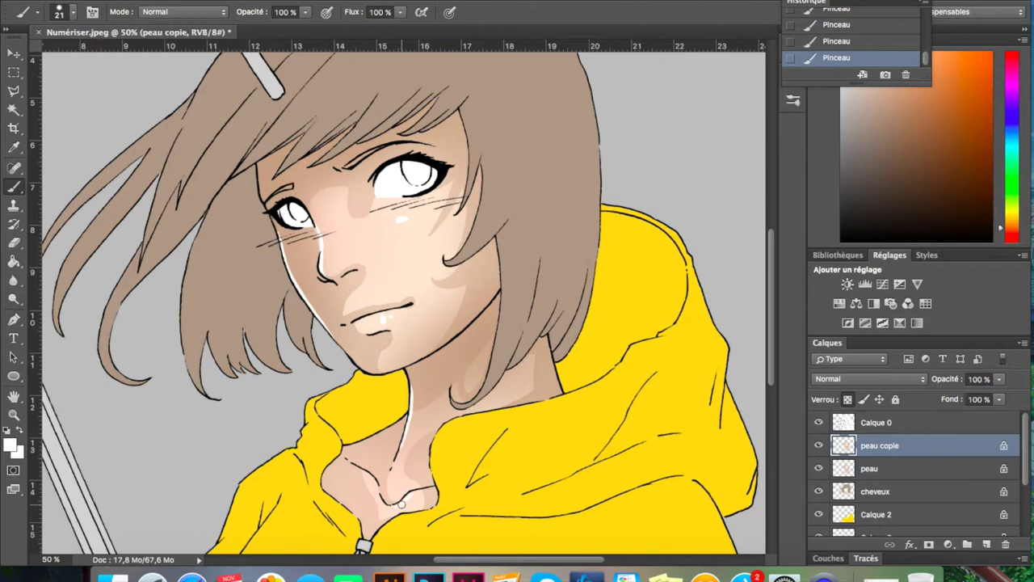
left_click(383, 483, "alt")
Save the drawing as the Photoshop file femme au parapluie.psd.
key("ctrl+s")
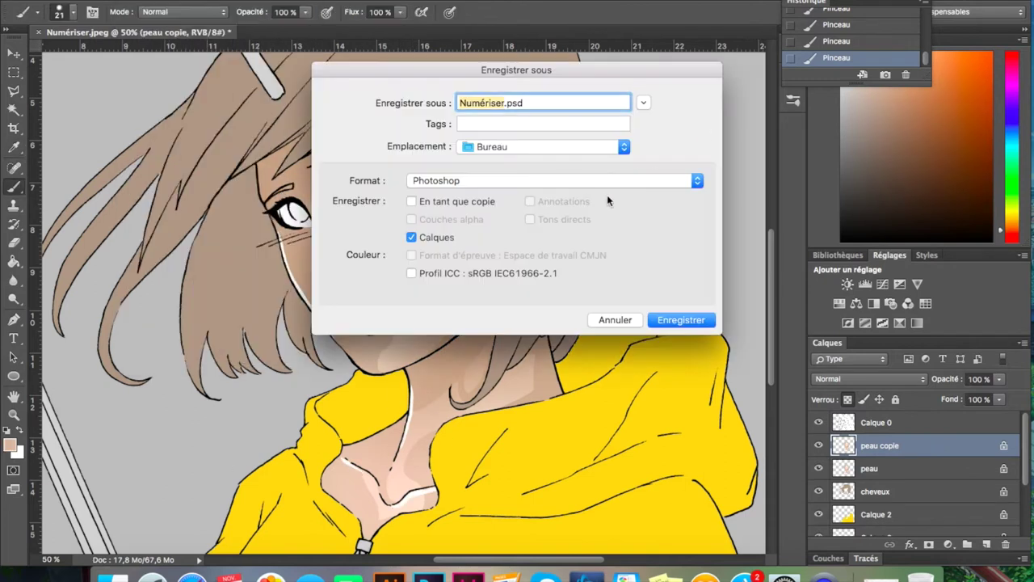
key("Return")
left_click(875, 492)
Paint dark brown shading on the hair top and hatch the right-side strands.
left_click_drag(299, 364, 194, 275)
mouse_move(267, 218)
left_mouse_down()
mouse_move(223, 202)
mouse_move(254, 174)
left_mouse_up()
scroll(243, 202, "up", 3)
left_click_drag(149, 346, 240, 218)
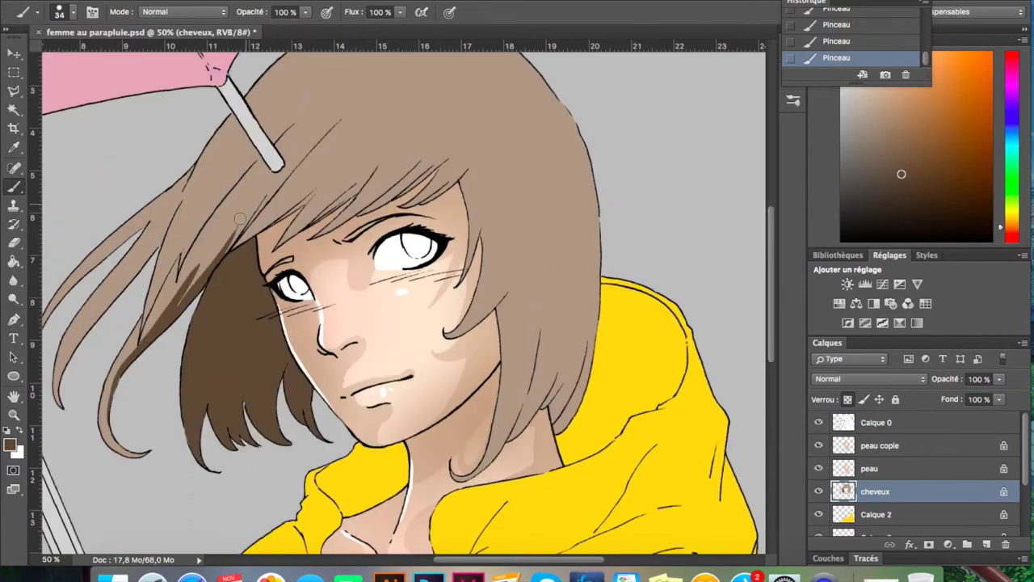
mouse_move(508, 287)
left_mouse_down()
mouse_move(503, 421)
mouse_move(517, 437)
left_mouse_up()
left_click_drag(561, 311, 547, 417)
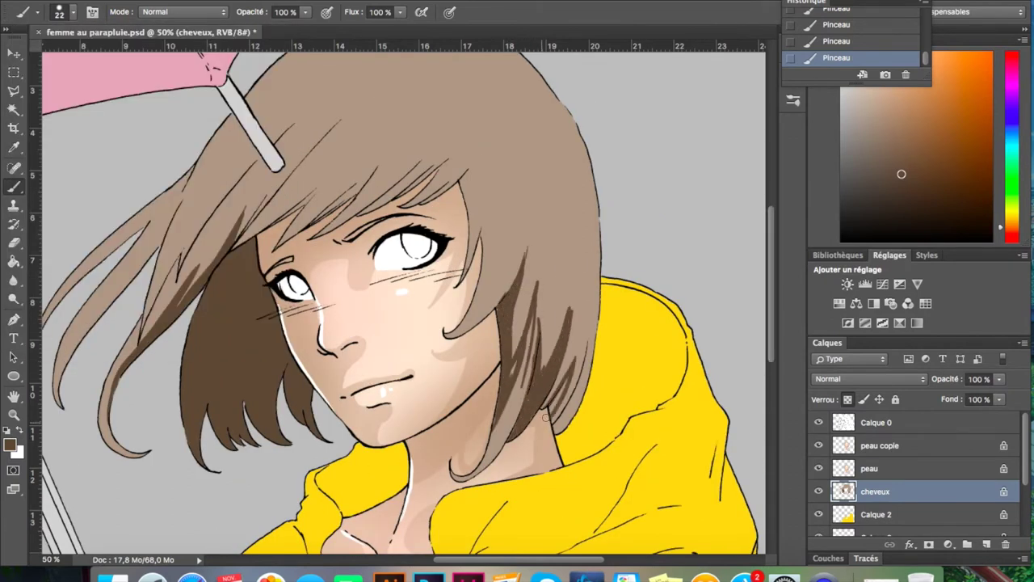
left_click_drag(578, 242, 565, 343)
left_click_drag(509, 394, 480, 467)
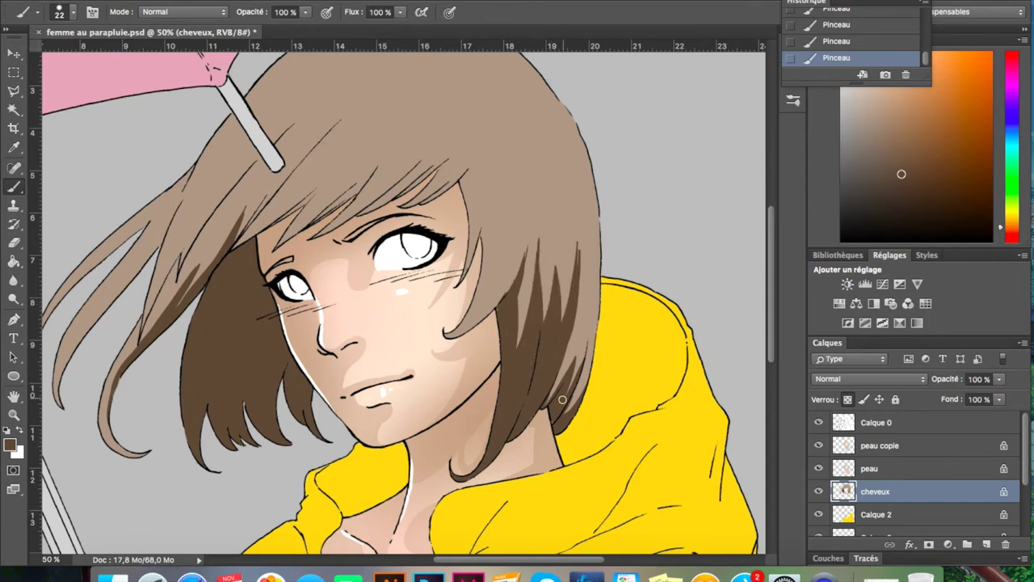
left_click_drag(590, 346, 571, 410)
Shade the left hair strands with dark brown strokes.
scroll(288, 264, "up", 2)
mouse_move(186, 218)
left_mouse_down()
mouse_move(122, 344)
mouse_move(129, 305)
left_mouse_up()
left_click_drag(157, 267, 57, 456)
scroll(121, 364, "left", 3)
left_click_drag(242, 271, 150, 388)
left_click_drag(234, 412, 250, 363)
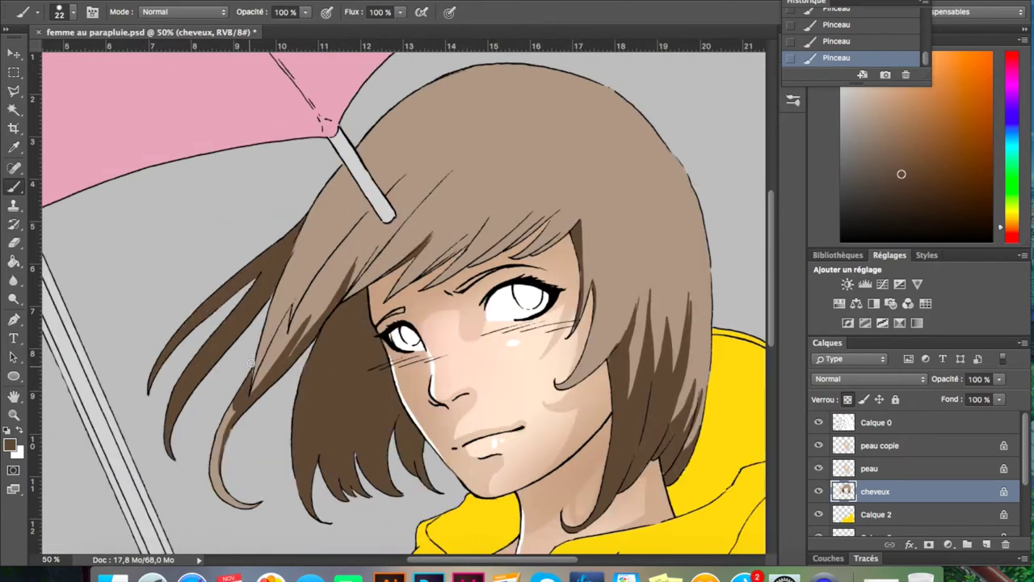
Deepen brown shading near the umbrella, across the bangs and along the right strands.
right_click(327, 267)
left_click_drag(327, 287, 376, 218)
left_click_drag(340, 173, 283, 271)
left_click_drag(651, 267, 639, 396)
left_click_drag(687, 291, 695, 436)
left_click_drag(703, 364, 700, 232)
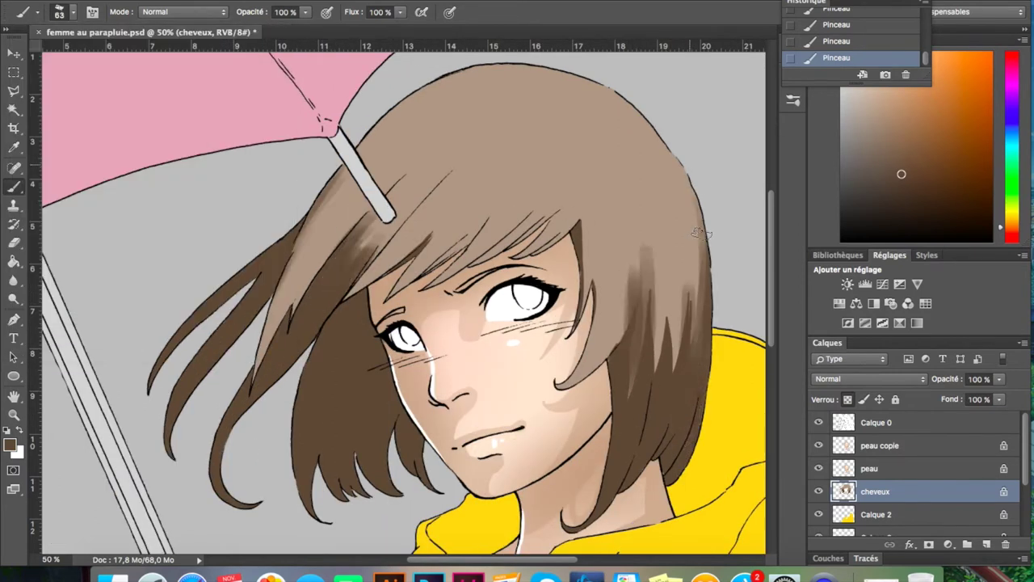
scroll(913, 477, "down", 2)
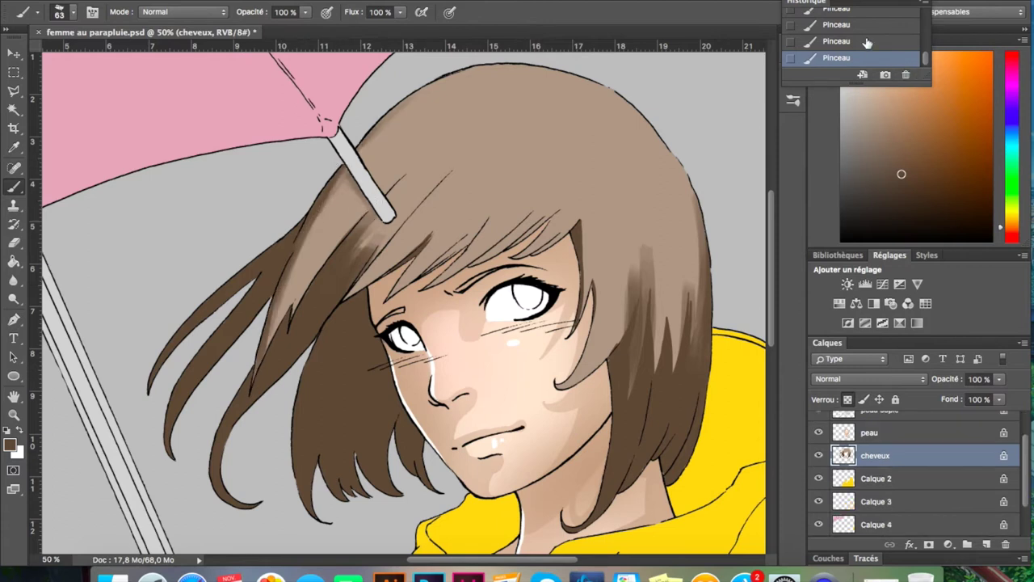
left_click_drag(348, 194, 319, 234)
left_click_drag(388, 295, 501, 219)
left_click_drag(485, 150, 347, 242)
left_click_drag(558, 198, 538, 246)
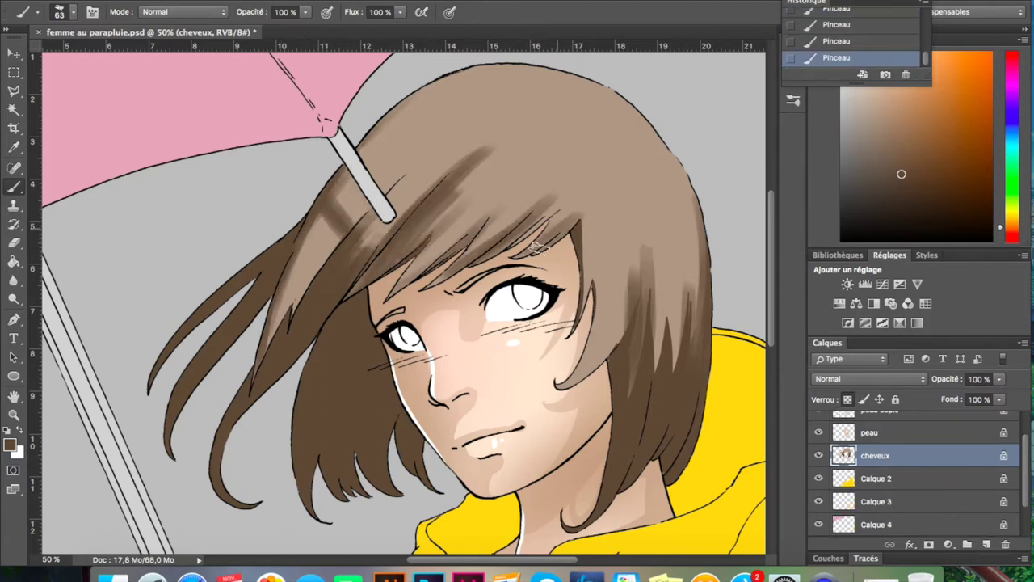
left_click_drag(598, 212, 603, 344)
Paint lighter brown strokes over the left, right and bang hair strands.
left_click(465, 89, "alt")
left_click_drag(340, 178, 275, 323)
left_click_drag(477, 166, 372, 271)
mouse_move(372, 222)
left_mouse_down()
mouse_move(308, 325)
mouse_move(372, 230)
left_mouse_up()
left_click_drag(602, 222, 602, 347)
left_click_drag(653, 249, 637, 324)
left_click_drag(687, 255, 695, 391)
left_click(476, 218, "alt")
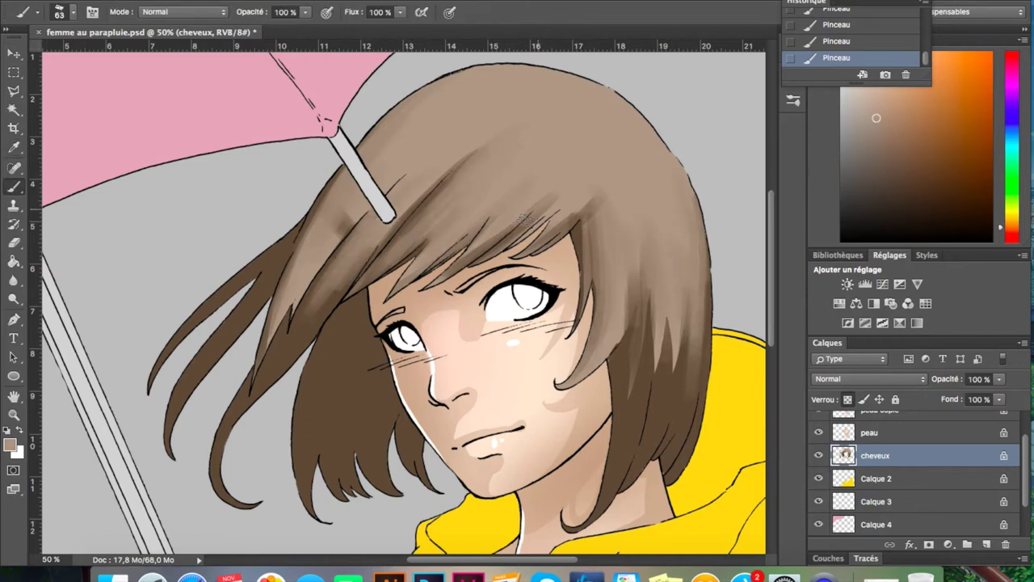
left_click_drag(453, 275, 524, 223)
left_click_drag(558, 243, 596, 200)
With a large low-opacity dark brown brush, softly blend shading toward the hair ends.
left_click(670, 275, "alt")
left_click(73, 12)
left_click_drag(57, 61, 176, 61)
left_click_drag(305, 12, 244, 30)
left_click_drag(647, 234, 695, 387)
mouse_move(375, 493)
left_mouse_down()
mouse_move(350, 380)
mouse_move(453, 202)
mouse_move(646, 113)
mouse_move(453, 243)
left_mouse_up()
left_click_drag(364, 340, 647, 324)
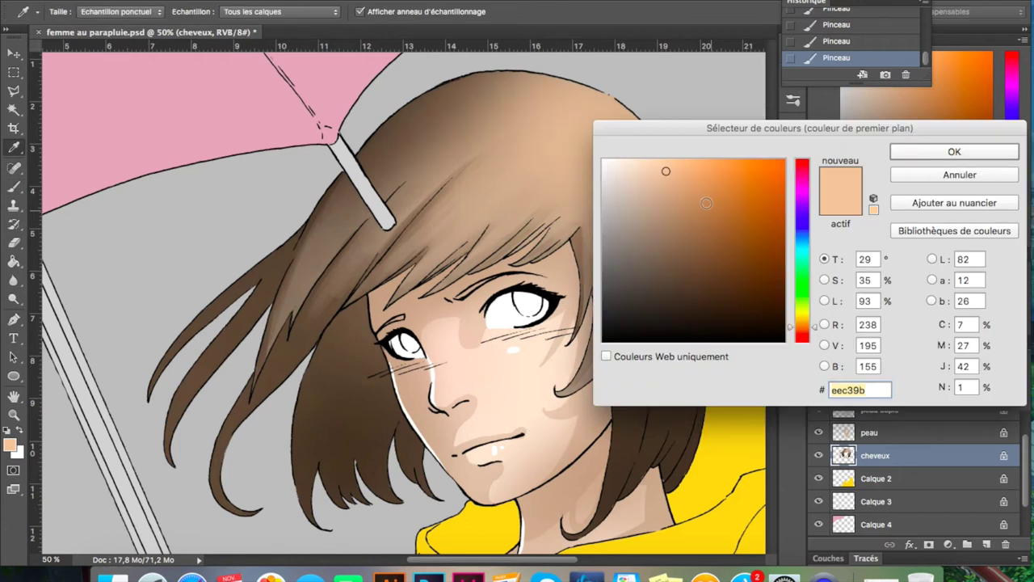
Duplicate the cheveux layer and paint a light highlight on the hair top.
key("Return")
key("b")
key("ctrl+j")
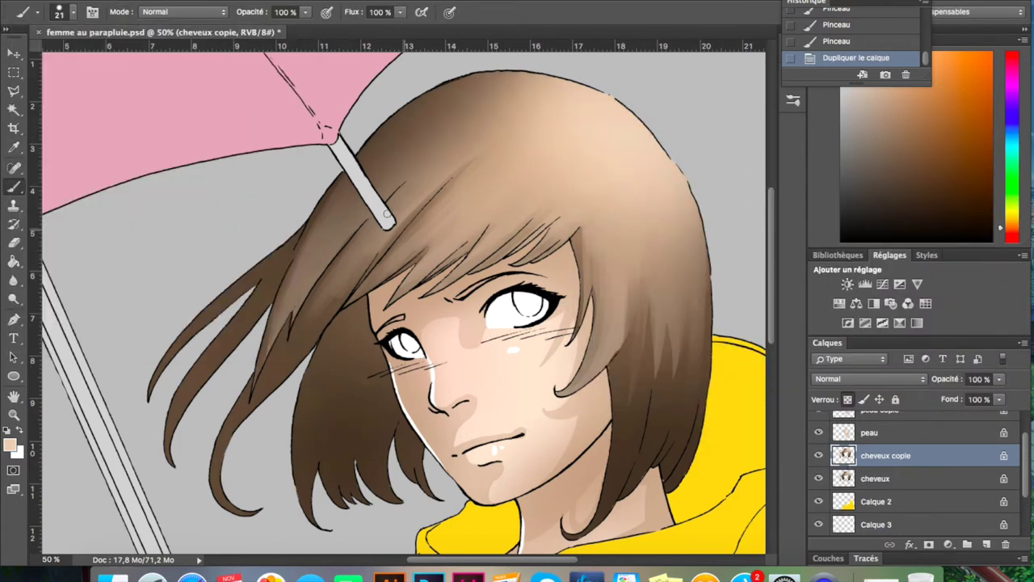
left_click_drag(381, 123, 465, 142)
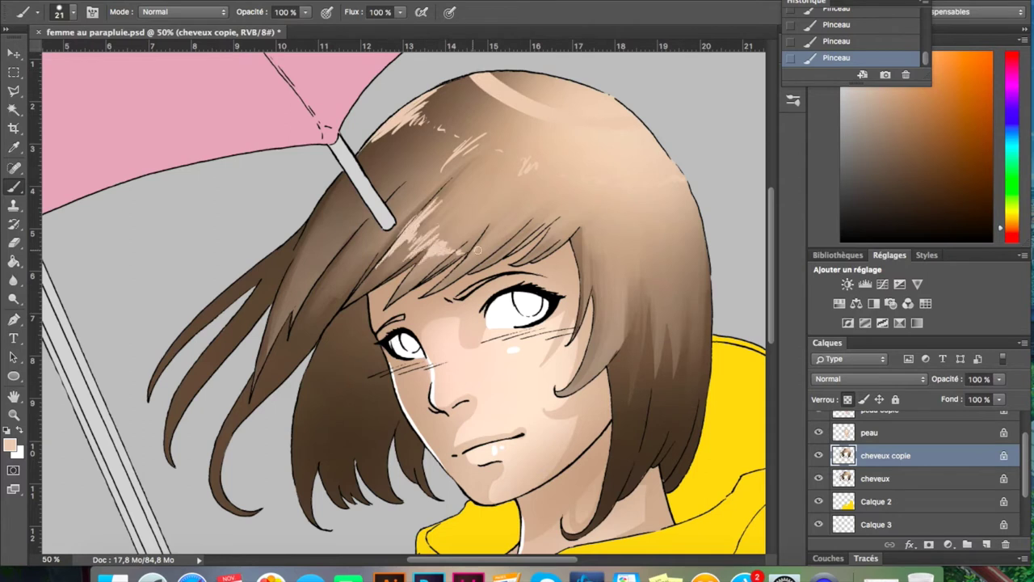
Choose a new hair colour and brush light streaks onto the lower hair.
left_click(10, 443)
key("Return")
left_click(10, 444)
key("Return")
left_click_drag(322, 365, 305, 396)
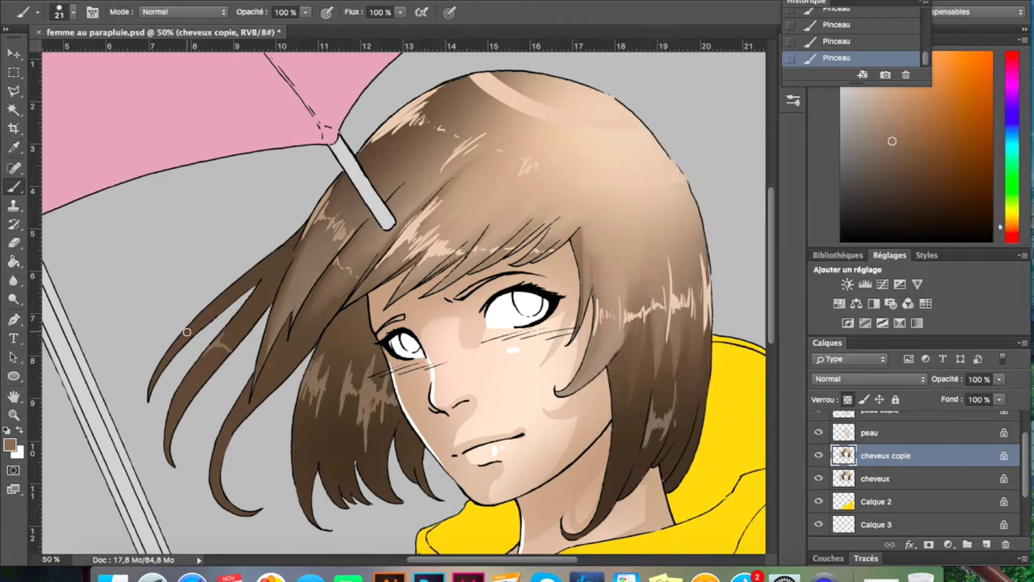
Softly darken the lower and middle hair with a large 16% opacity brush.
left_click(10, 443)
key("Return")
left_click(59, 12)
left_click_drag(48, 37, 162, 37)
key("Return")
key("1")
key("6")
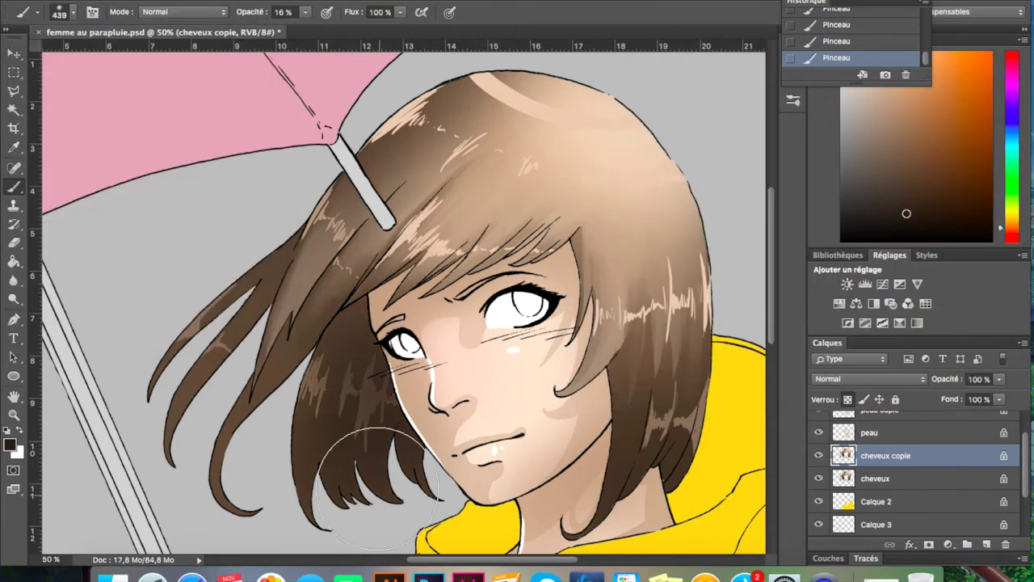
left_click_drag(485, 243, 630, 275)
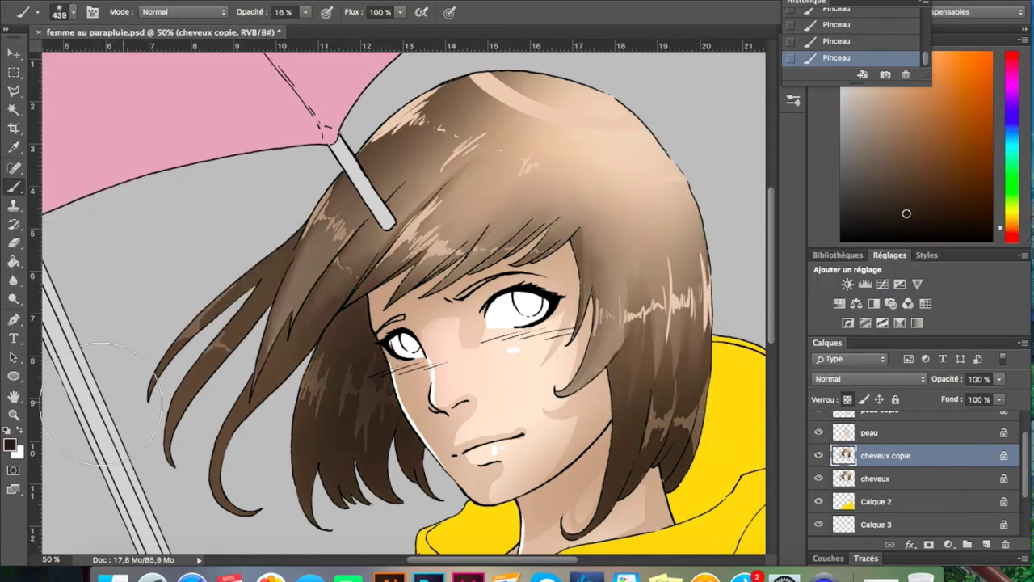
Zoom out, select the Calque 2 hoodie layer and choose a darker yellow.
left_click(13, 413)
left_click(404, 307, "alt")
left_click(877, 501)
left_click(10, 444)
left_click(970, 143)
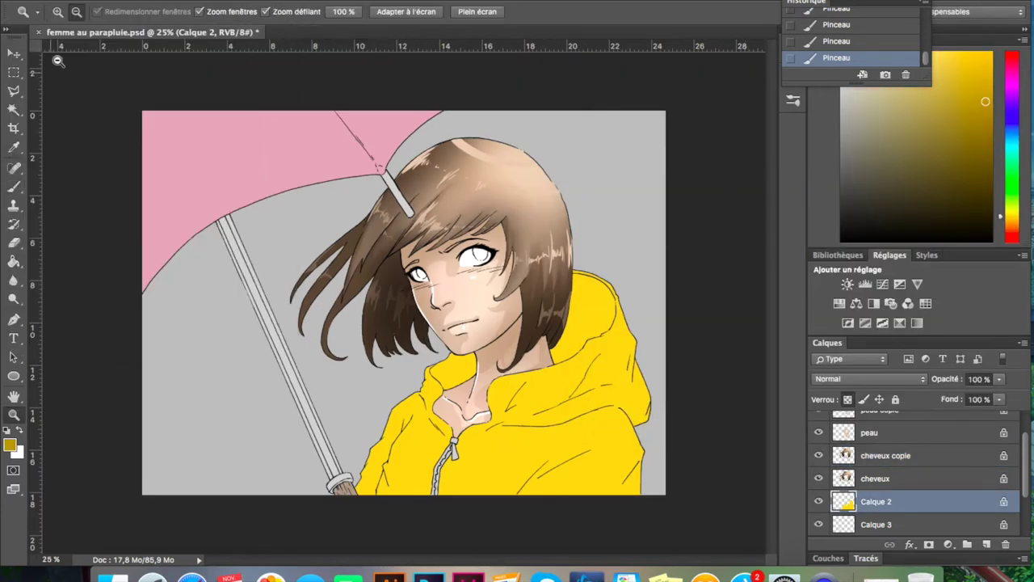
Paint mustard shadows on the hood collar, inner right side and lower right edge.
left_click(478, 377)
key("b")
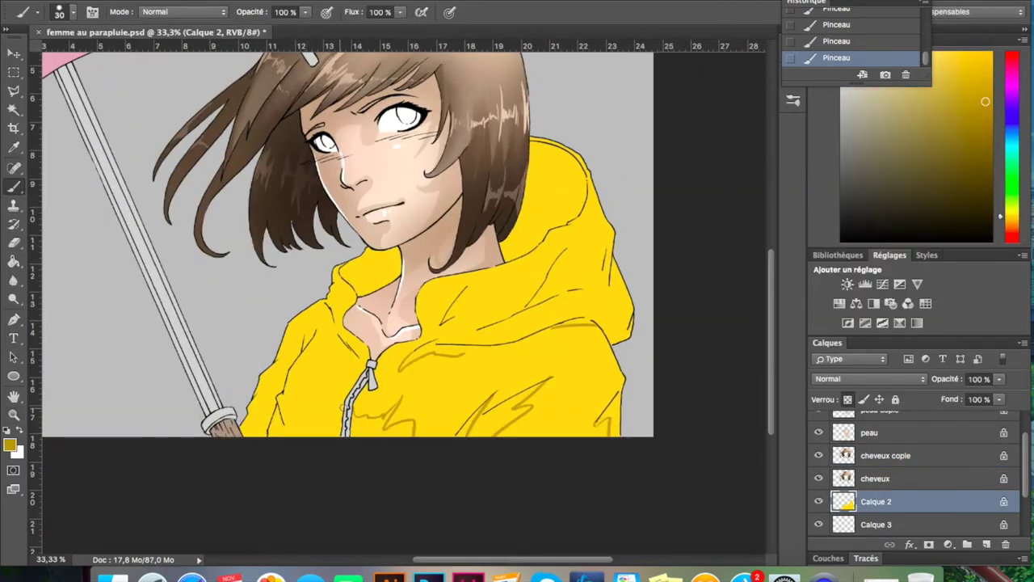
mouse_move(323, 294)
left_mouse_down()
mouse_move(375, 273)
mouse_move(374, 284)
left_mouse_up()
left_click_drag(505, 242, 550, 198)
mouse_move(558, 153)
left_mouse_down()
mouse_move(517, 247)
mouse_move(566, 170)
mouse_move(557, 222)
left_mouse_up()
left_click_drag(586, 303, 629, 302)
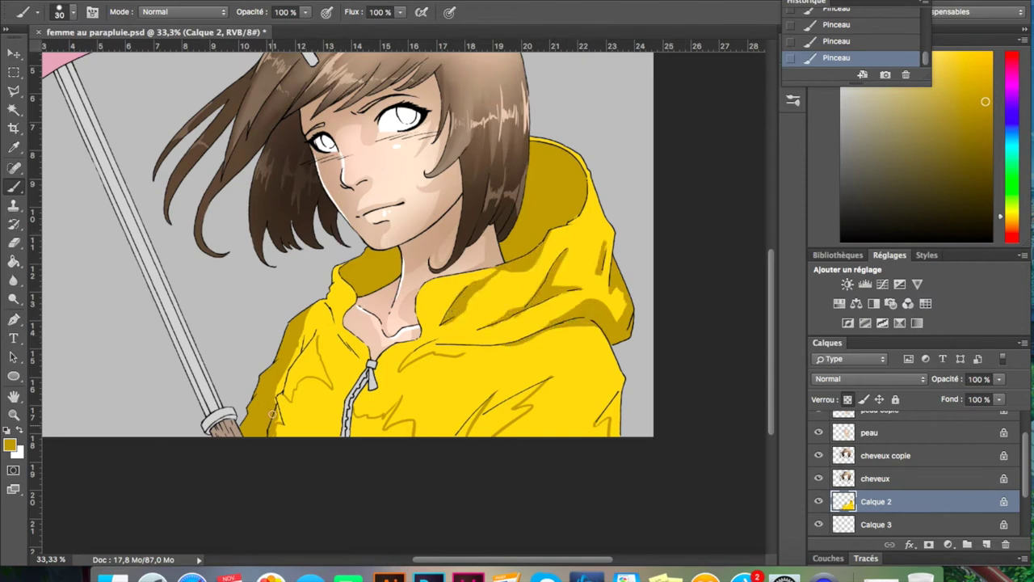
Shade the hood's left side, the front beside the zipper and the chest folds.
left_click_drag(272, 413, 332, 288)
left_click_drag(331, 383, 337, 344)
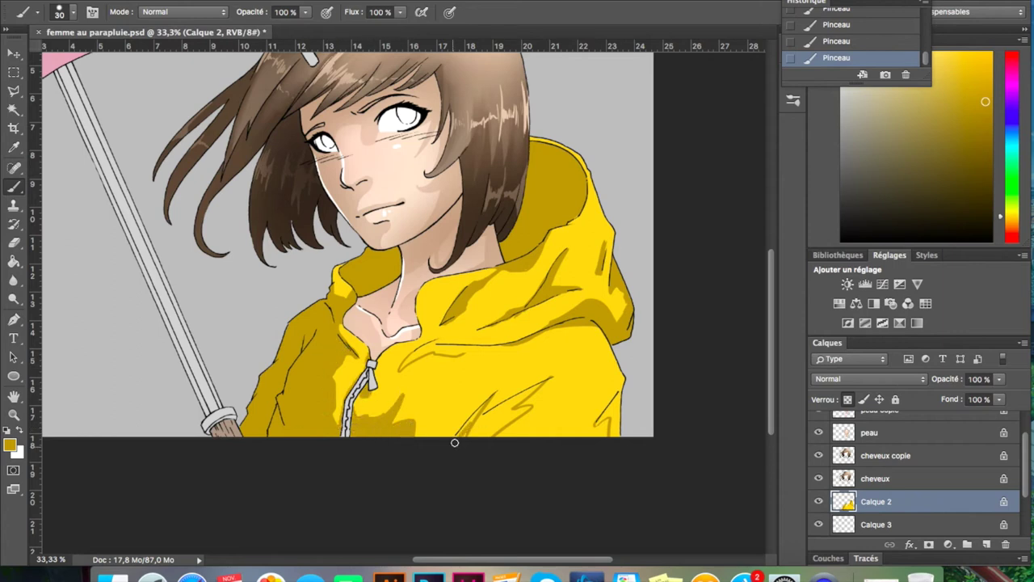
left_click_drag(455, 443, 554, 375)
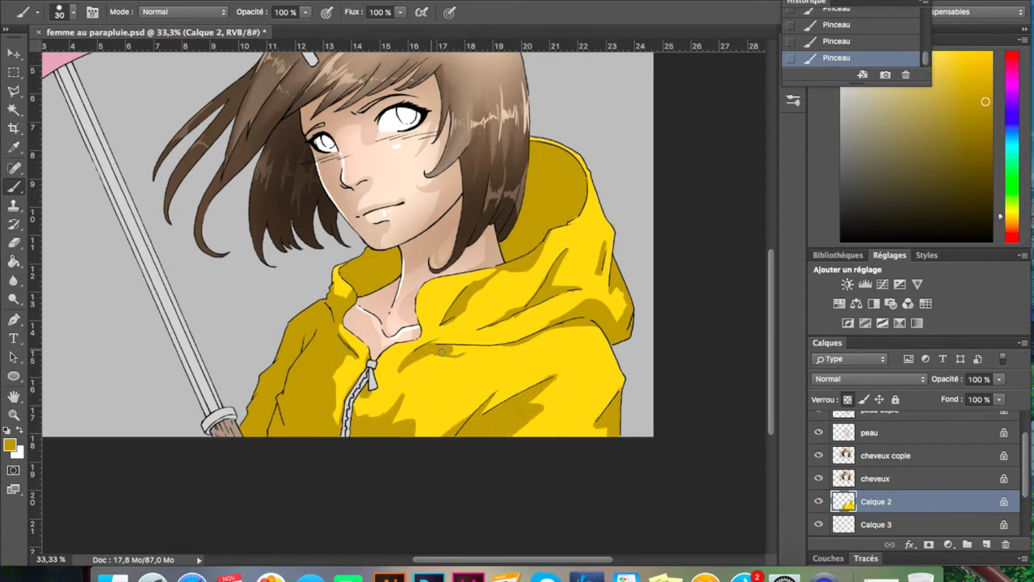
left_click_drag(442, 352, 463, 363)
mouse_move(542, 325)
left_mouse_down()
mouse_move(461, 283)
mouse_move(442, 331)
left_mouse_up()
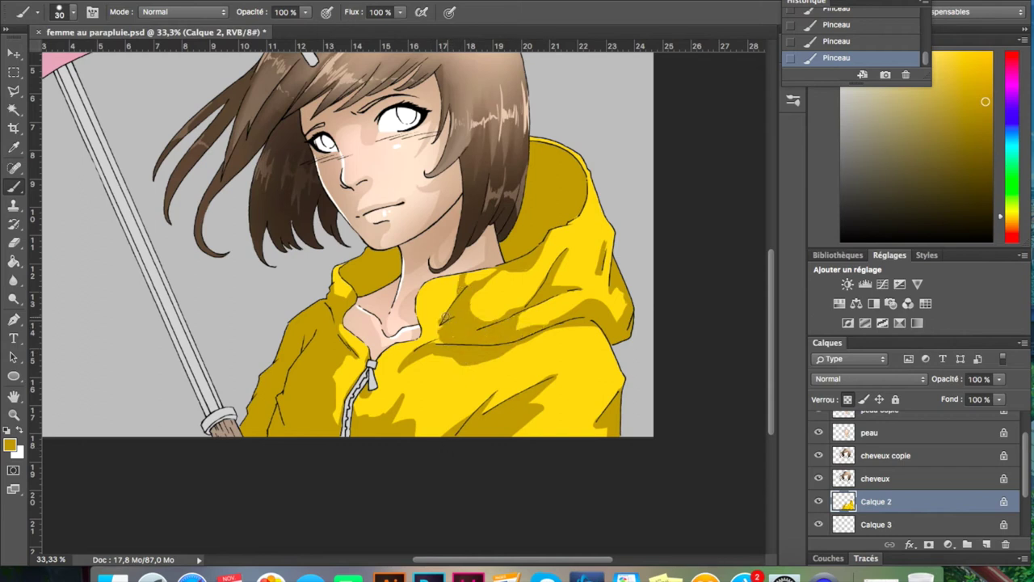
left_click_drag(453, 284, 440, 336)
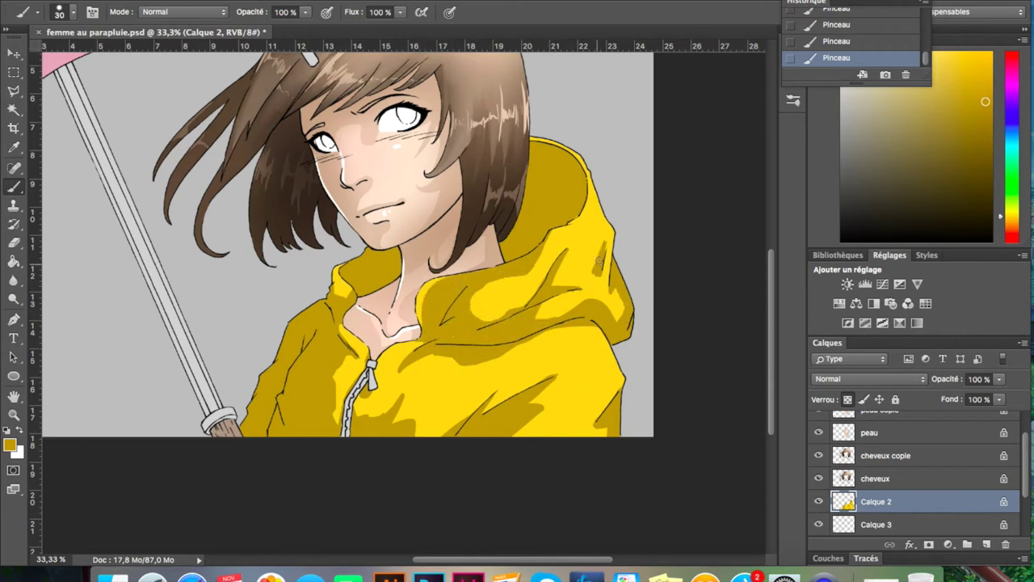
Lock transparency on Calque 2 and zoom out to the whole illustration.
left_click(306, 263)
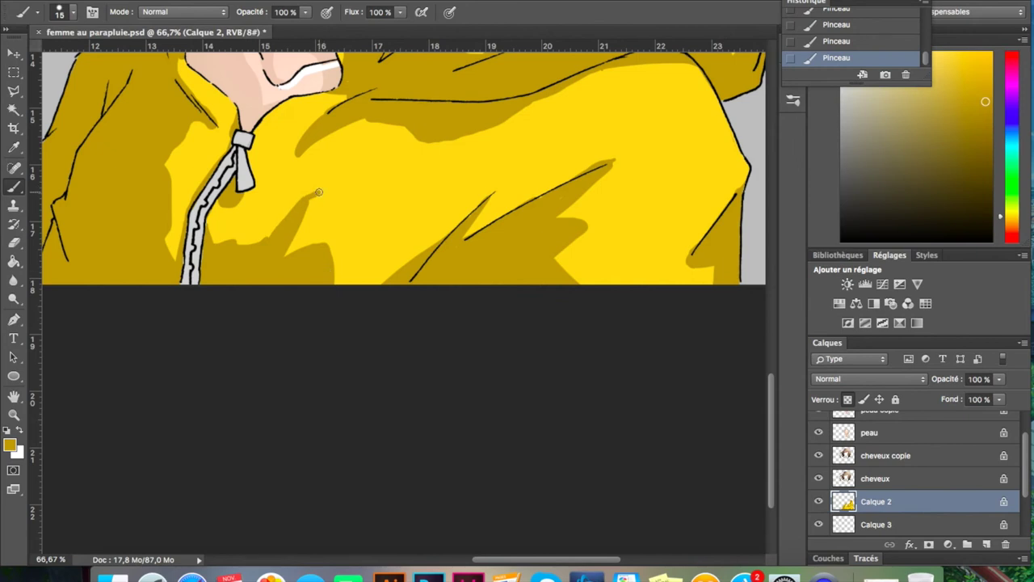
key("/")
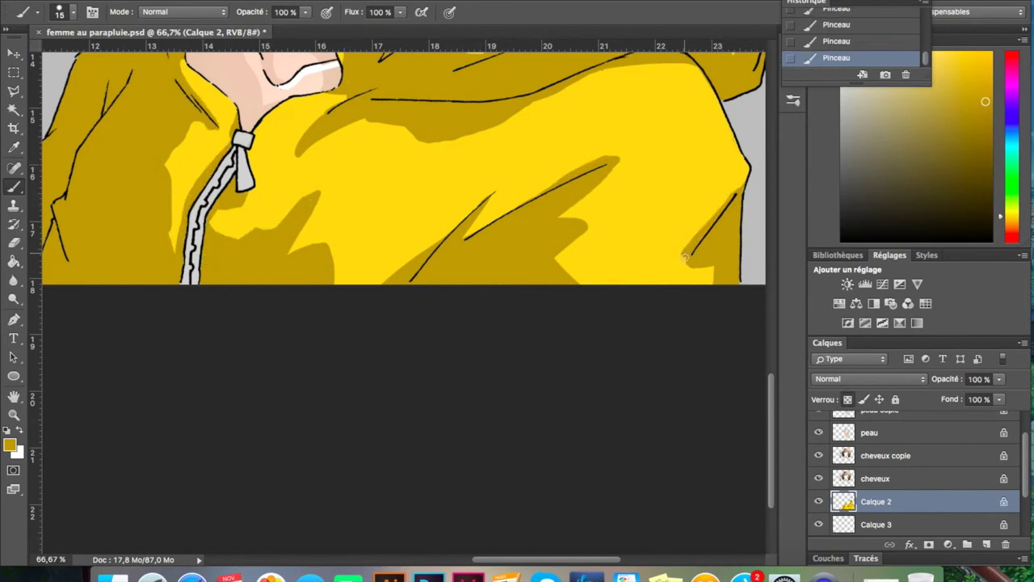
scroll(686, 257, "up", 3)
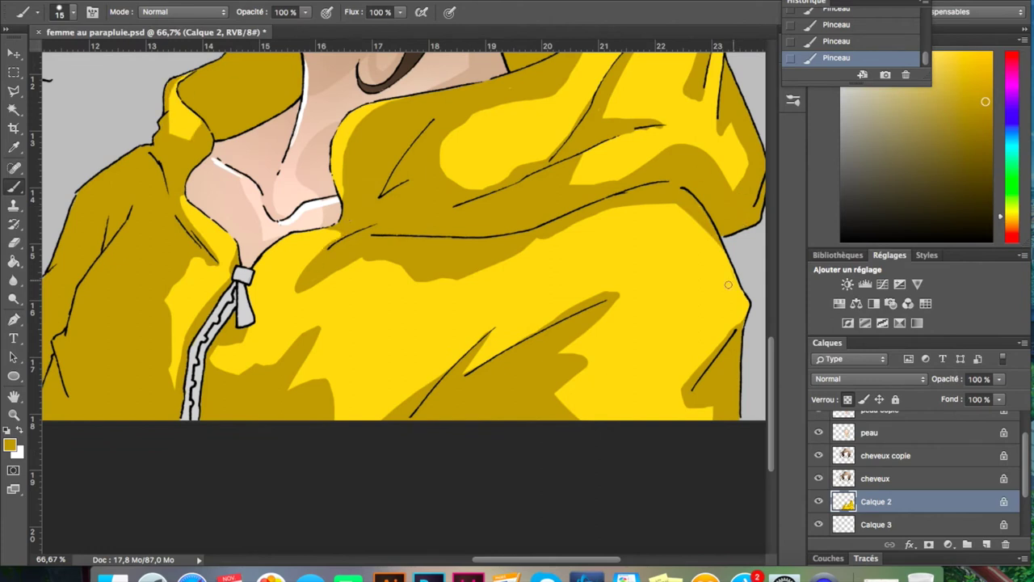
scroll(728, 284, "up", 4)
scroll(728, 284, "right", 5)
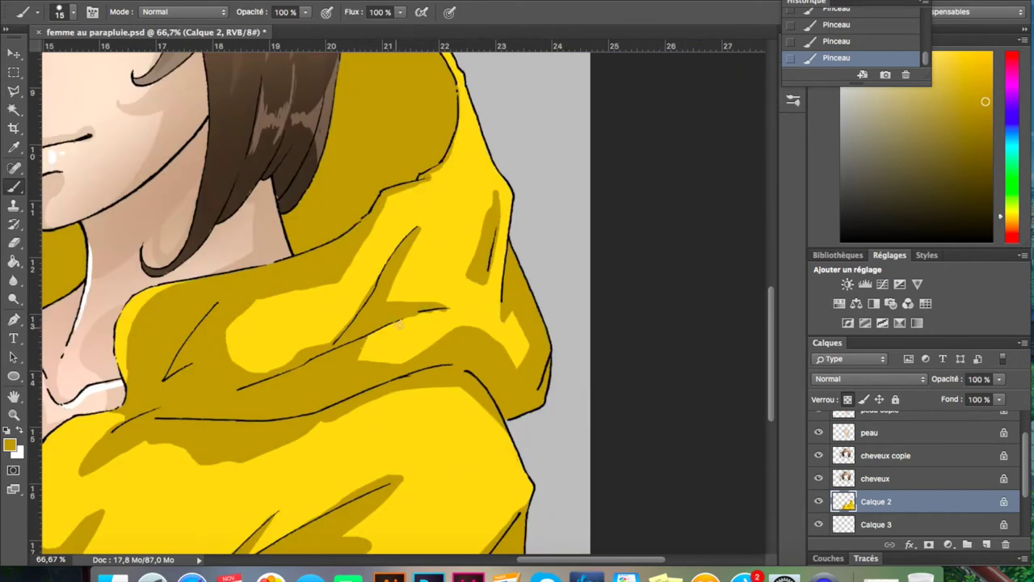
key("ctrl+minus")
key("ctrl+minus")
key("ctrl+minus")
Adjust the brush settings and pick a light yellow highlight colour.
left_click(72, 11)
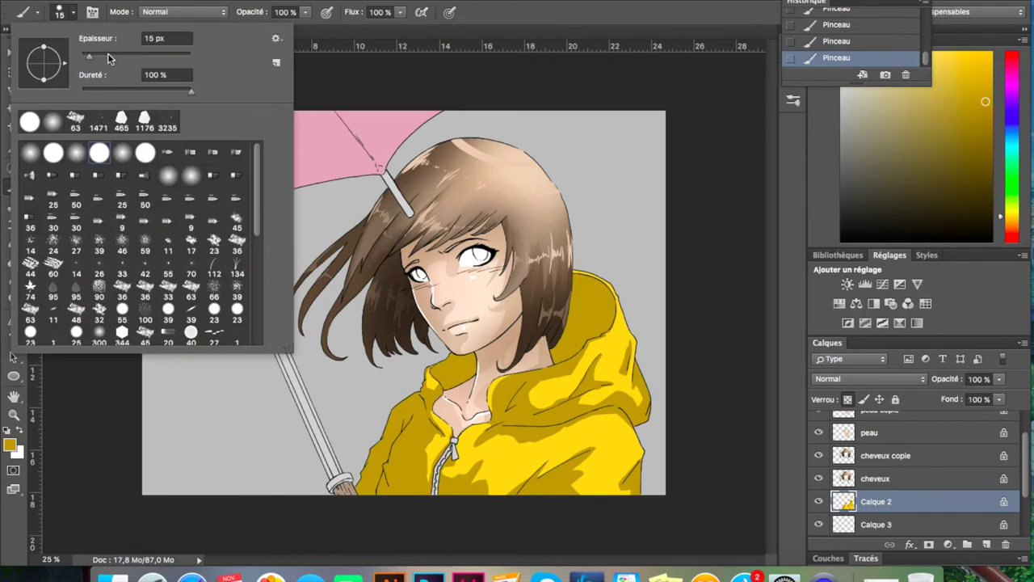
key("i")
key("Return")
key("b")
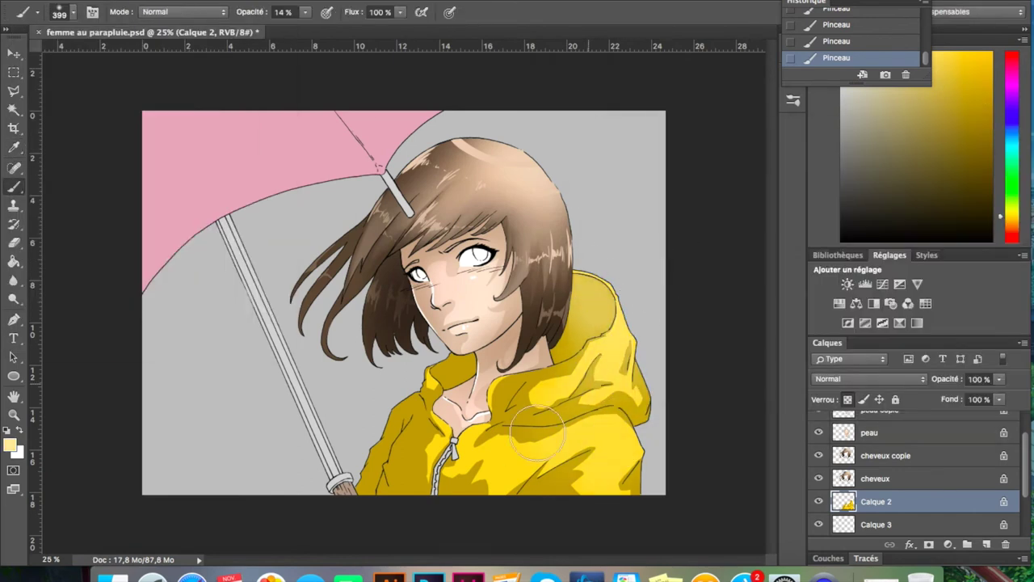
key("i")
left_click(933, 160)
Duplicate the hoodie layer and paint glossy highlight strokes and a dot on the jacket.
key("b")
key("ctrl+j")
key("ctrl+s")
key("ctrl+plus")
left_click_drag(425, 372, 465, 341)
left_click_drag(279, 396, 327, 344)
left_click(344, 346)
Add gloss strokes near the hood, then duplicate the highlighted hoodie layer.
left_click_drag(532, 151, 520, 199)
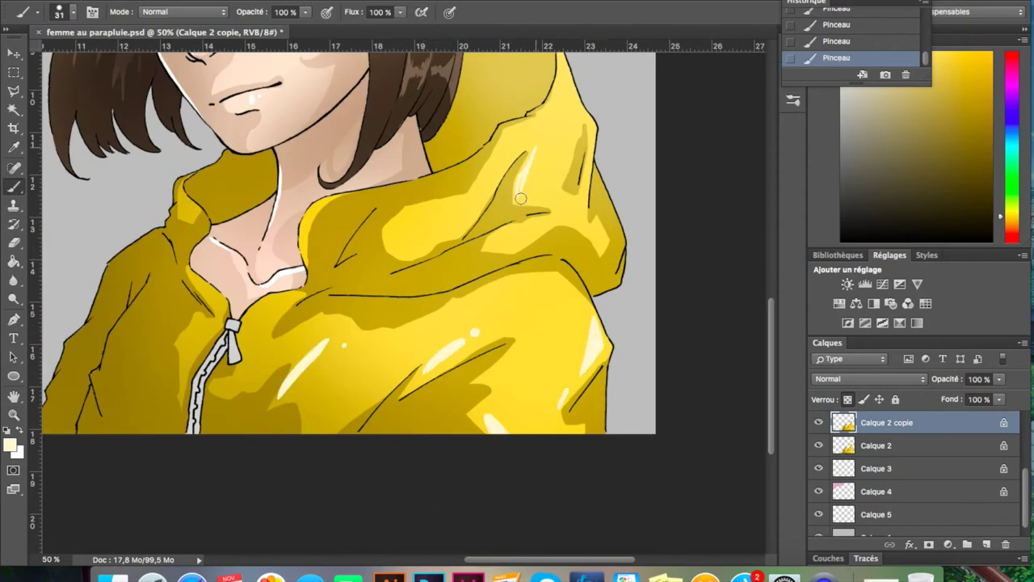
left_click_drag(583, 128, 593, 227)
scroll(322, 322, "up", 3)
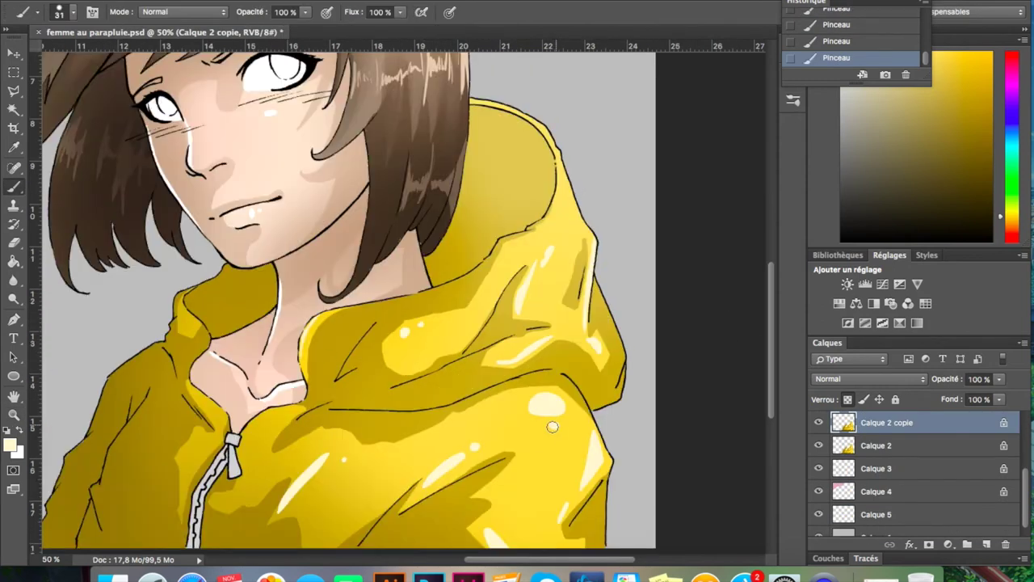
left_click_drag(554, 231, 485, 243)
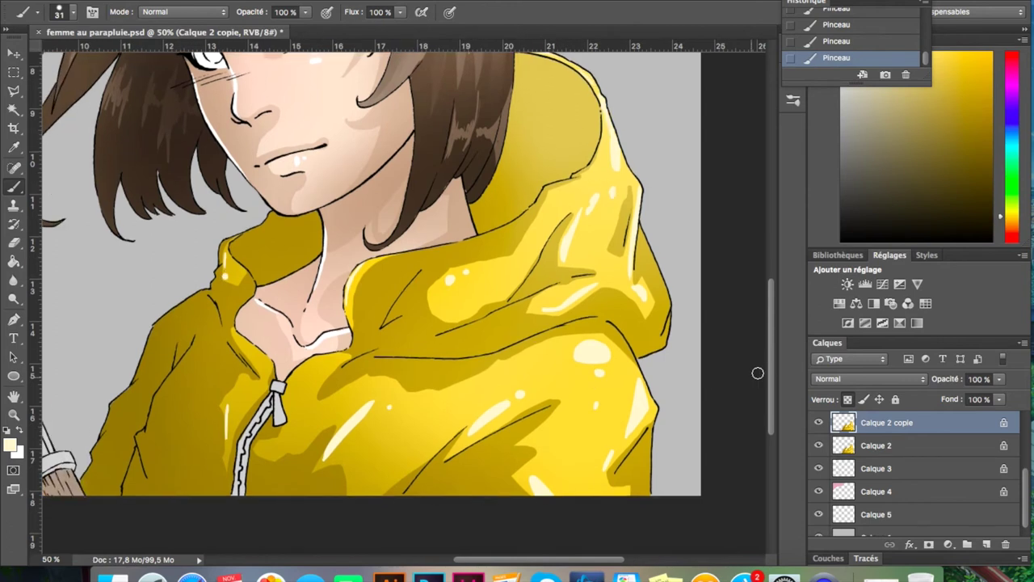
key("ctrl+j")
key("i")
left_click(11, 443)
Set a cyan colour and 35 px brush, then paint water streaks on the hood.
left_click(805, 255)
key("Return")
key("b")
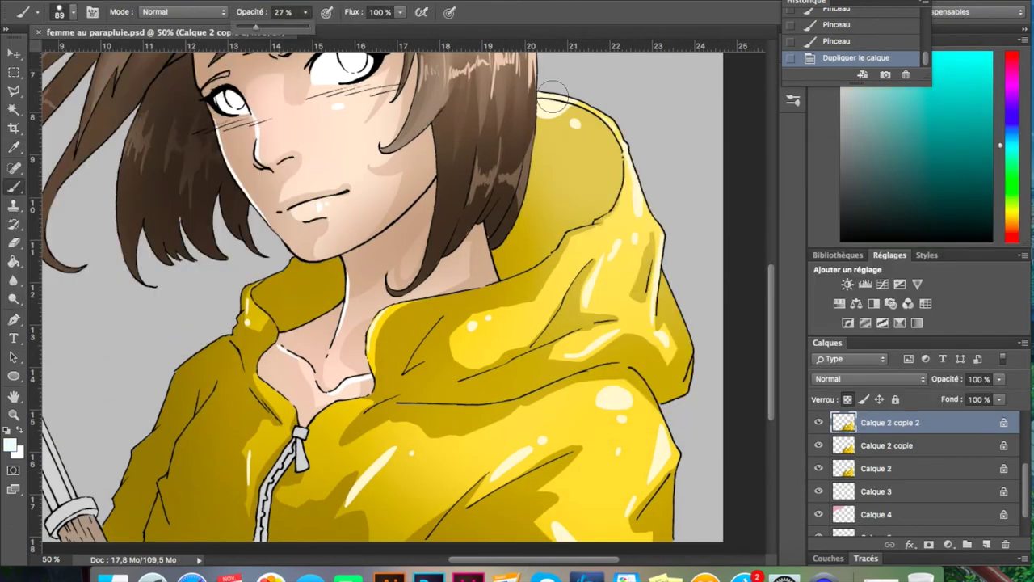
left_click(73, 12)
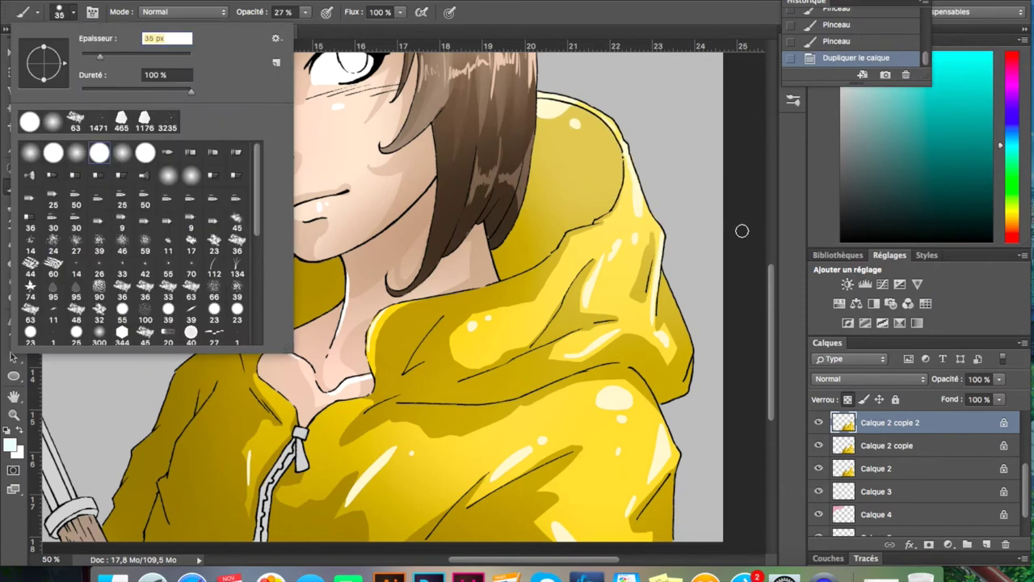
left_click_drag(534, 153, 590, 109)
Paint drip streaks down the hood's right edge and shoulder, fading the layer to 58% opacity.
mouse_move(1000, 379)
left_mouse_down()
mouse_move(954, 397)
mouse_move(1006, 398)
left_mouse_up()
mouse_move(558, 169)
left_mouse_down()
mouse_move(606, 121)
mouse_move(651, 228)
left_mouse_up()
mouse_move(549, 265)
left_mouse_down()
mouse_move(602, 238)
mouse_move(590, 313)
left_mouse_up()
left_click_drag(673, 378, 662, 264)
left_click(999, 378)
left_click_drag(1007, 402, 976, 401)
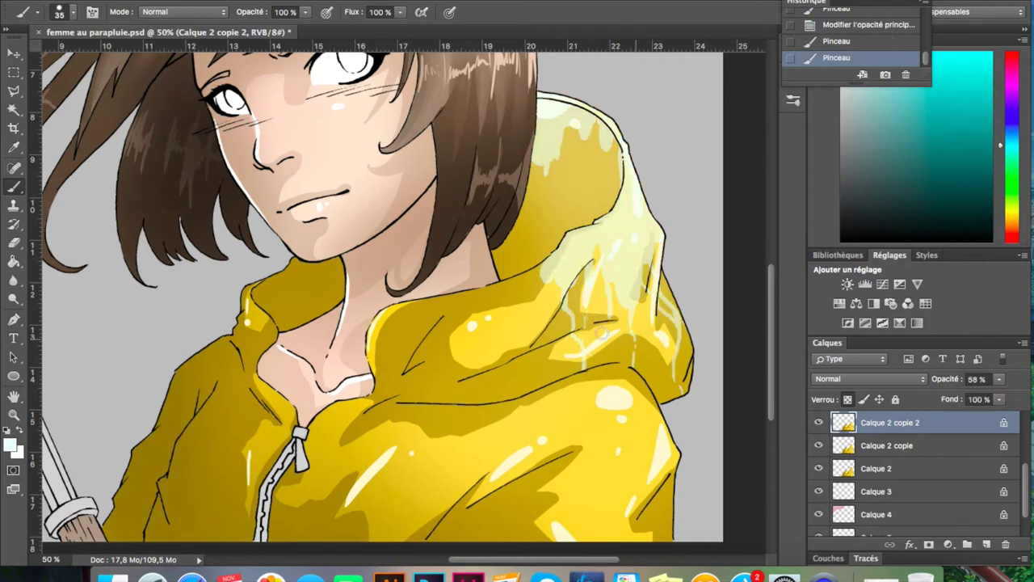
left_click_drag(602, 388, 563, 385)
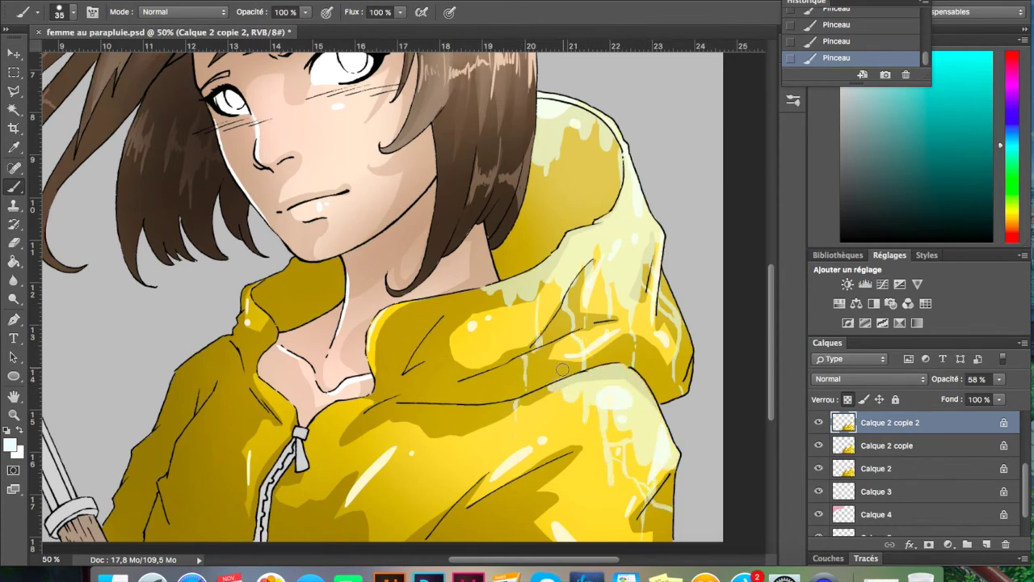
scroll(765, 358, "down", 2)
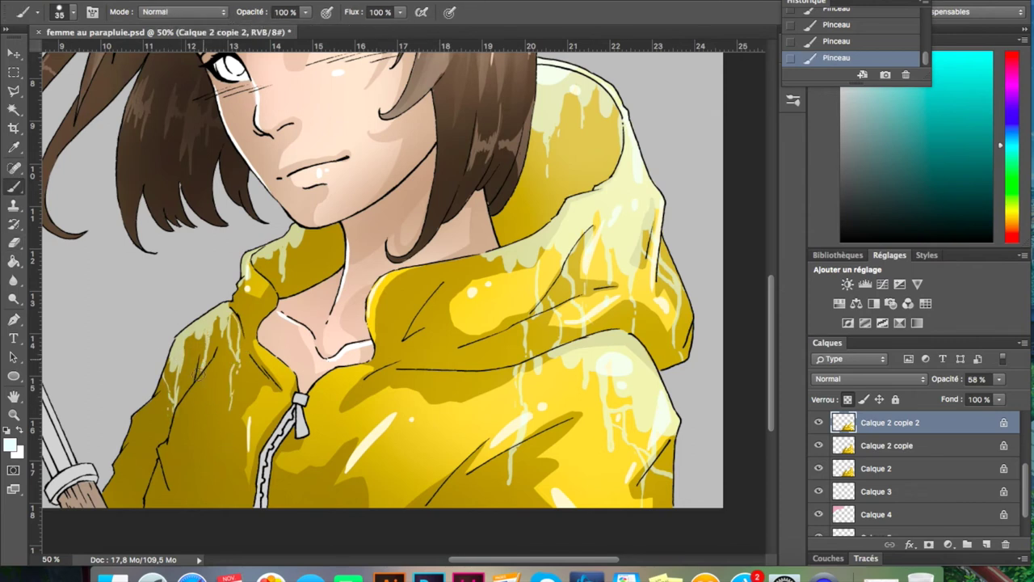
On the peau copie layer, set up a 21 px round brush.
key("z")
left_click(250, 251, "alt")
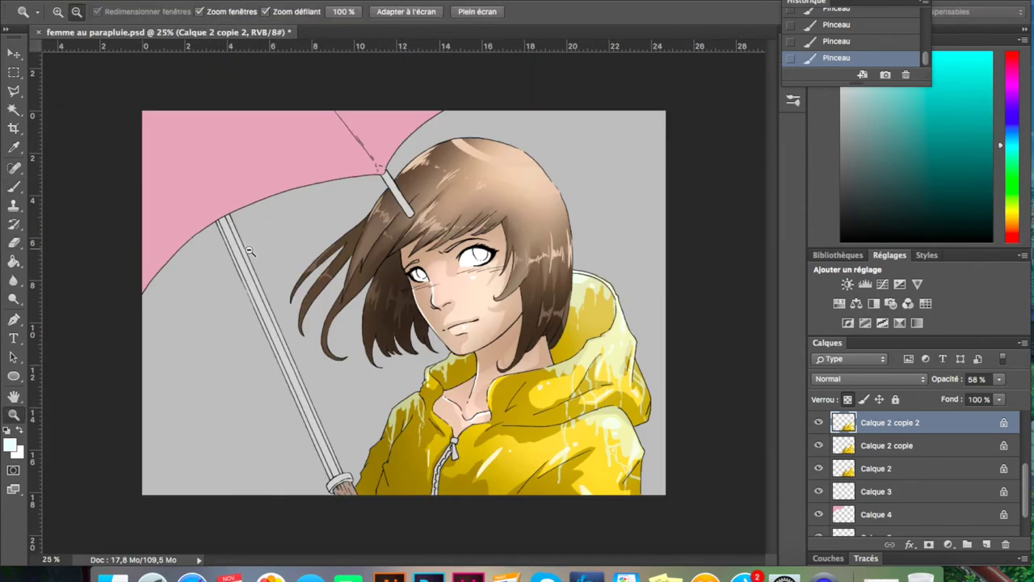
left_click(464, 408, "ctrl")
key("b")
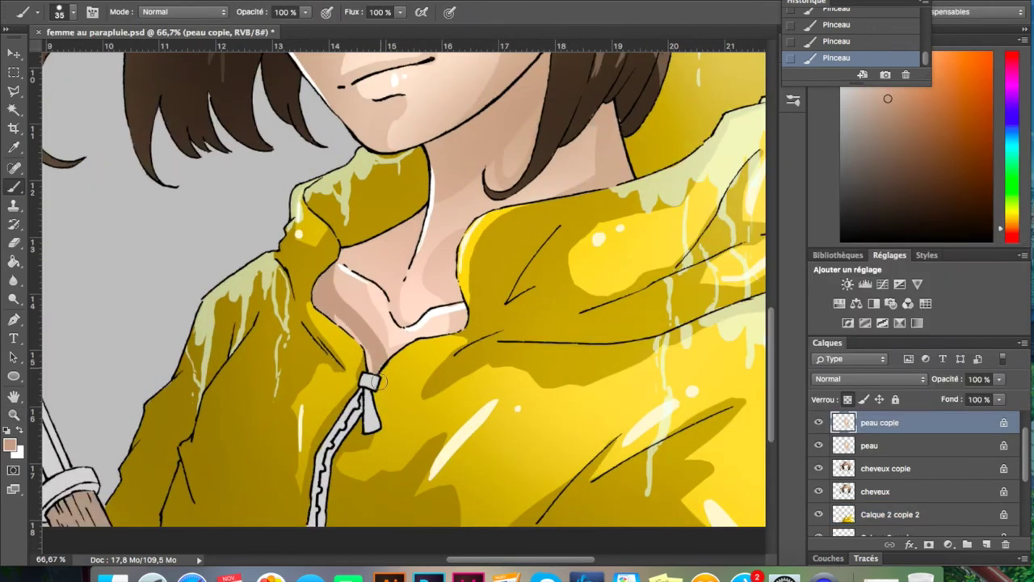
scroll(468, 233, "up", 3)
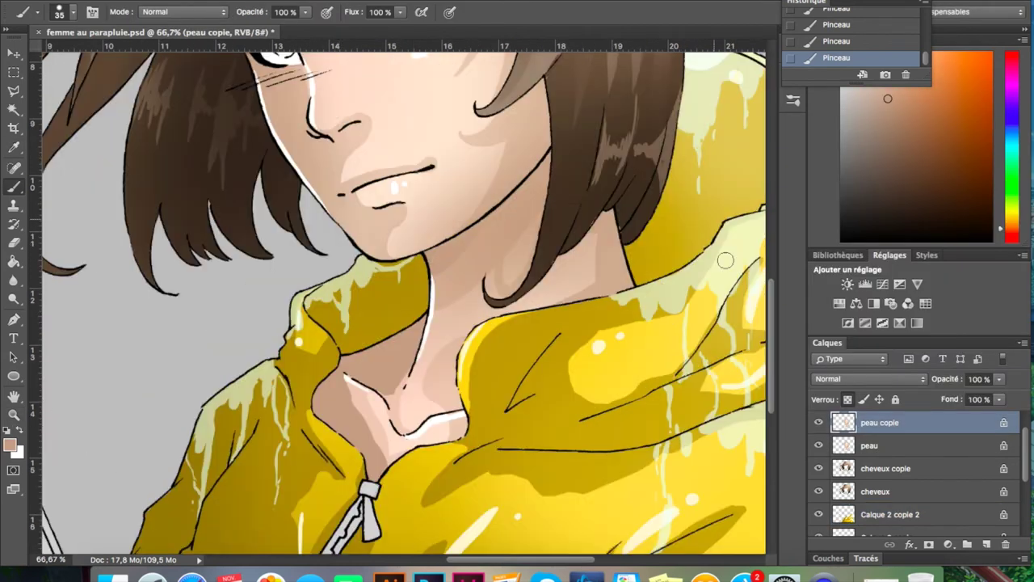
scroll(626, 276, "up", 5)
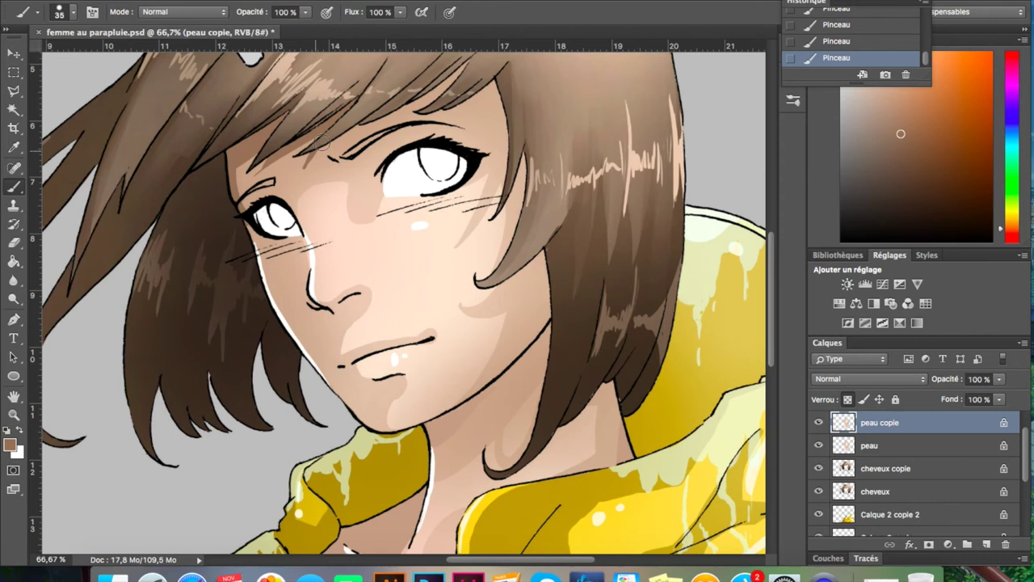
left_click(72, 12)
left_click_drag(89, 44, 81, 45)
left_click(399, 107)
Darken the hair above the forehead and above the eye with dark brown at 13 px.
mouse_move(399, 107)
left_mouse_down()
mouse_move(452, 89)
mouse_move(498, 101)
left_mouse_up()
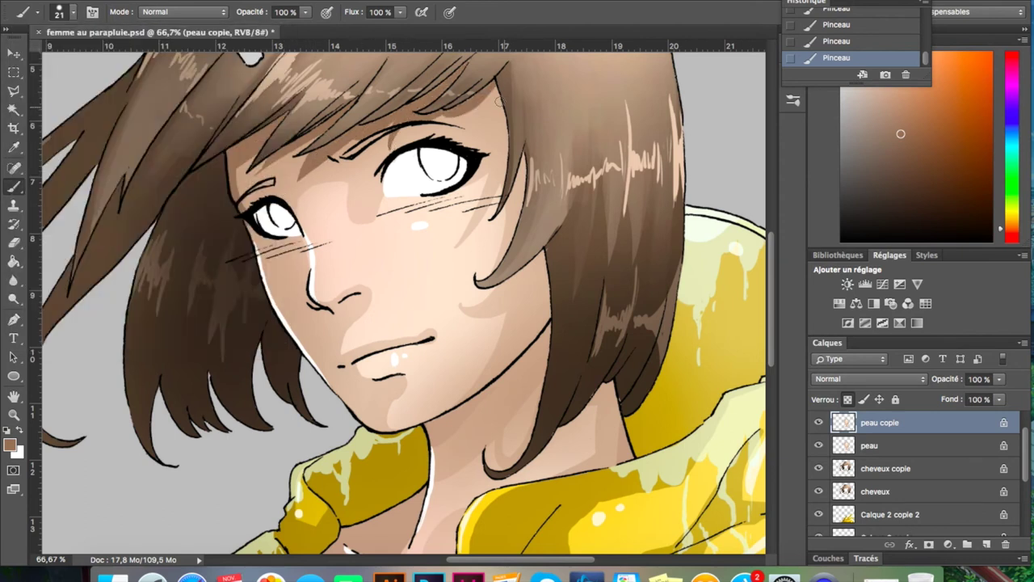
left_click(10, 444)
left_click(322, 311)
key("Return")
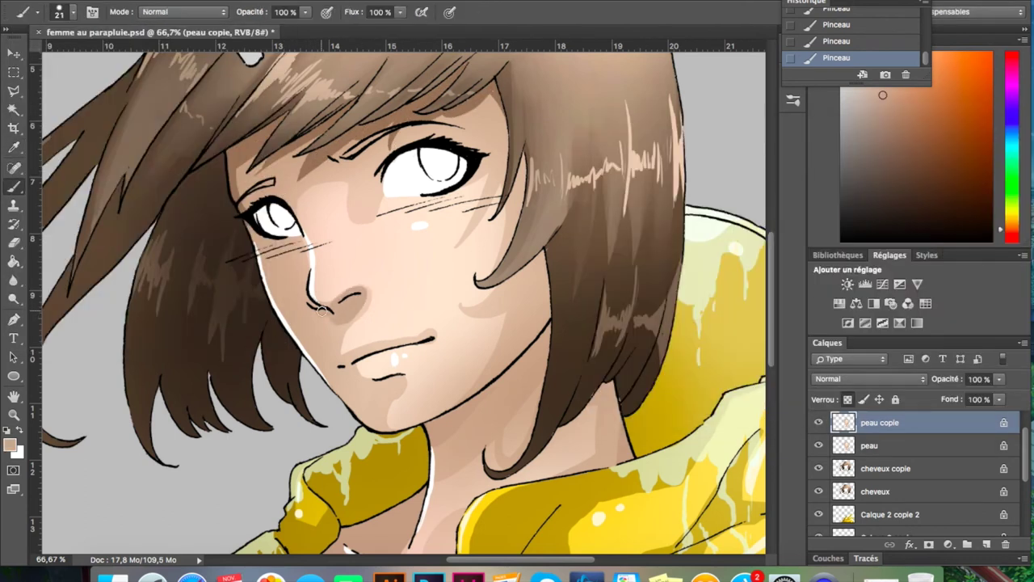
left_click(10, 444)
key("Return")
left_click(73, 12)
left_click_drag(89, 44, 77, 44)
left_click_drag(360, 151, 411, 123)
Brush soft red blush on the cheeks and tint the nose pink at 24% opacity.
left_click(9, 444)
left_click(751, 173)
key("Return")
left_click(73, 12)
mouse_move(396, 218)
left_mouse_down()
mouse_move(440, 206)
mouse_move(404, 216)
left_mouse_up()
left_click_drag(319, 271, 344, 307)
key("x")
left_click(73, 12)
left_click_drag(89, 44, 74, 45)
Zoom out to the whole picture and switch to the Calque 3 layer.
key("z")
left_click(319, 347, "alt")
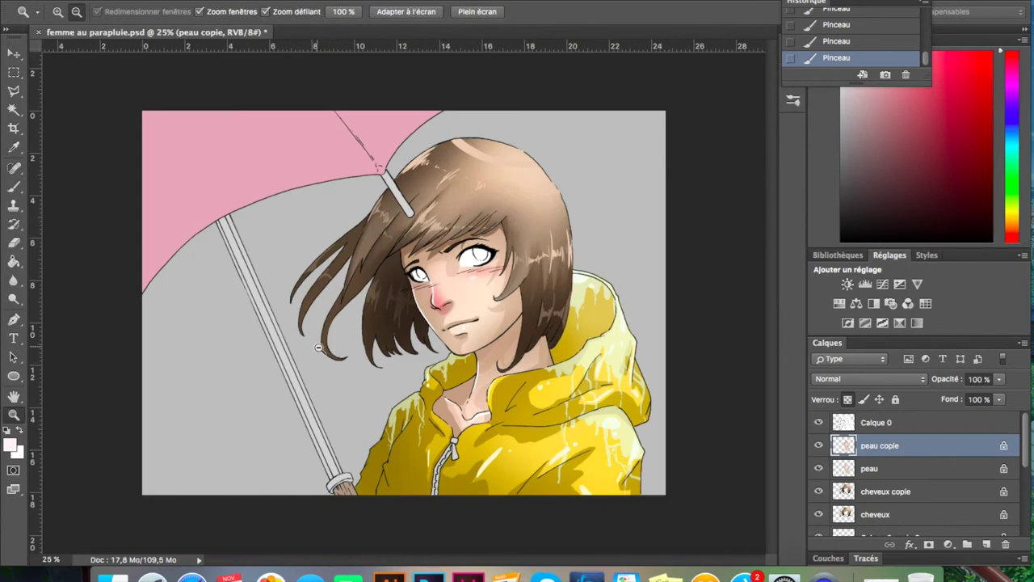
scroll(1029, 478, "down", 2)
left_click(876, 455)
left_click(9, 444)
Shade the hoodie zipper slider, pull tab and teeth in grey.
key("Return")
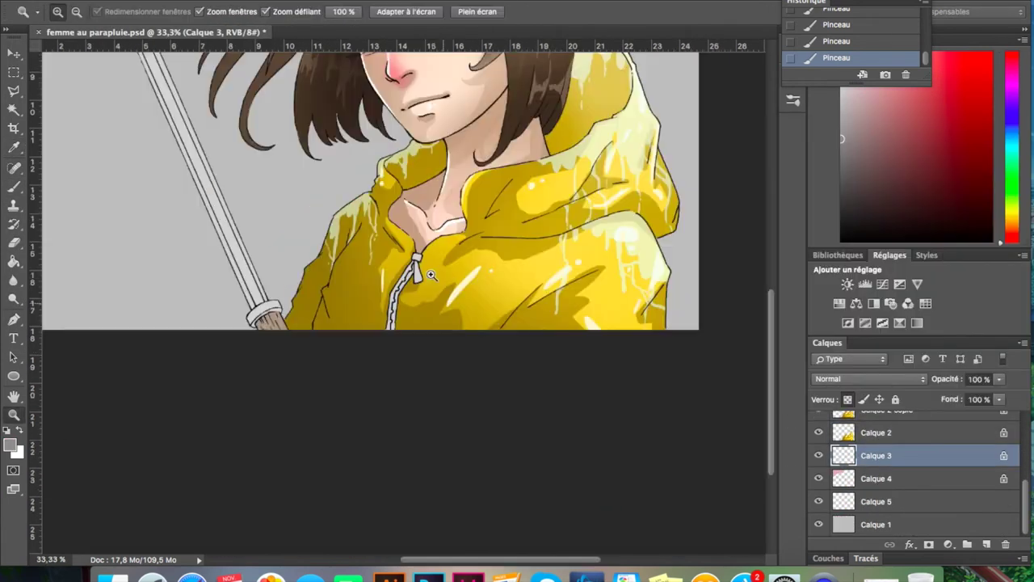
left_click(419, 228)
key("b")
left_click_drag(419, 228, 421, 269)
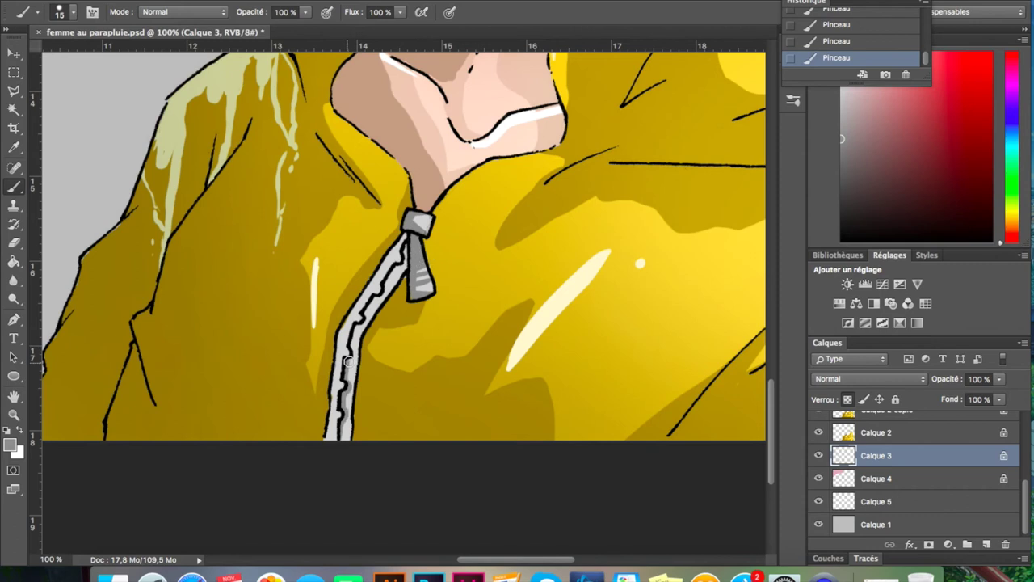
left_click_drag(348, 361, 397, 241)
left_click_drag(343, 384, 331, 441)
scroll(469, 382, "left", 10)
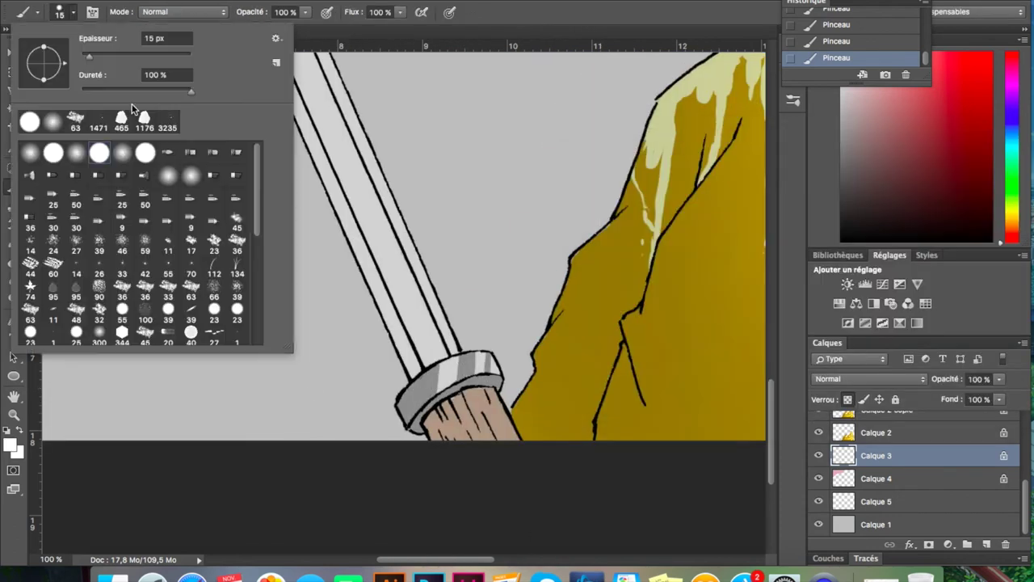
Paint light highlights on the umbrella ferrule and shade along the shaft with a large brush.
left_click_drag(432, 373, 489, 366)
key("i")
right_click(87, 178)
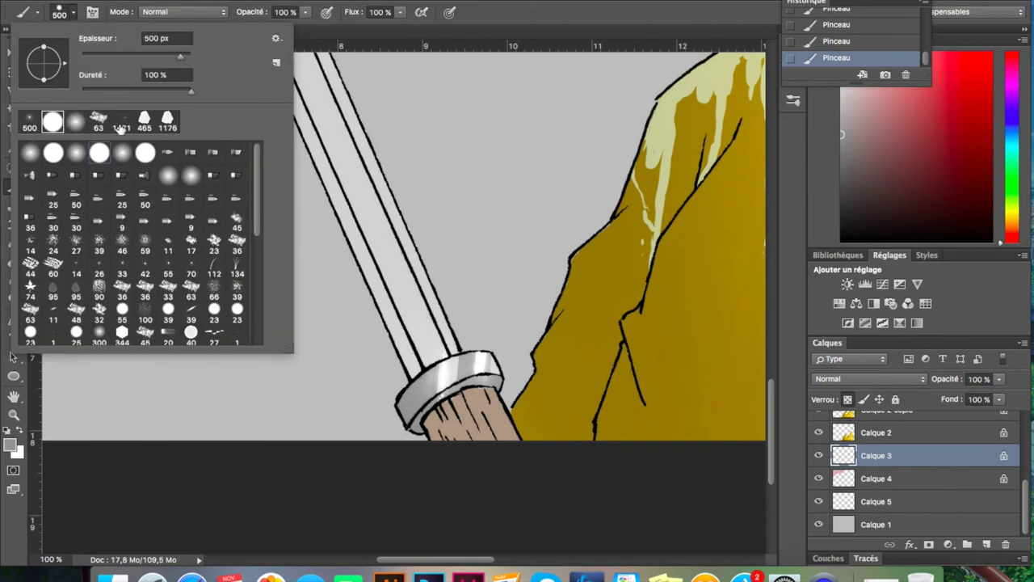
left_click_drag(380, 279, 440, 372)
left_click_drag(275, 60, 408, 303)
Zoom out, darken the umbrella shaft and add light marks along it.
key("ctrl+minus")
key("ctrl+minus")
key("ctrl+minus")
key("b")
mouse_move(236, 112)
left_mouse_down()
mouse_move(282, 250)
mouse_move(368, 412)
left_mouse_up()
left_click_drag(257, 162, 380, 427)
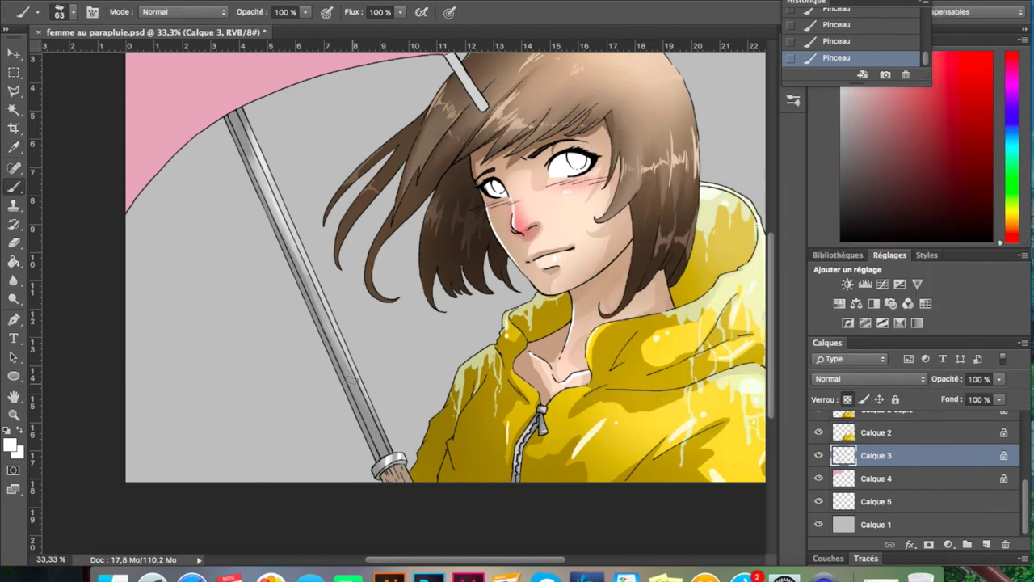
left_click_drag(323, 307, 380, 440)
scroll(497, 74, "up", 3)
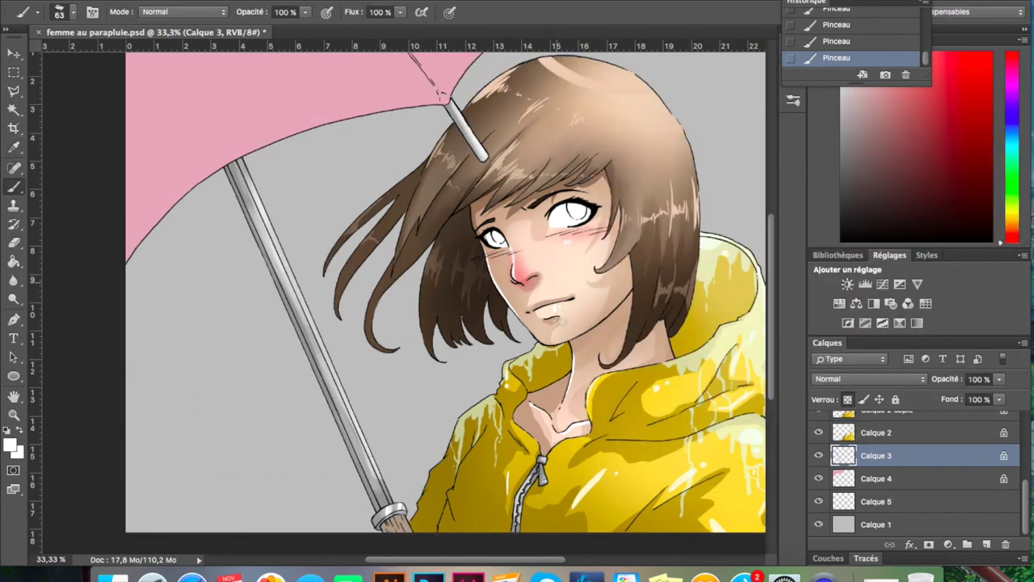
On Calque 4, choose a darker brown, then a pink for the umbrella.
left_click(876, 478)
scroll(445, 323, "down", 2)
left_click(10, 444)
key("Return")
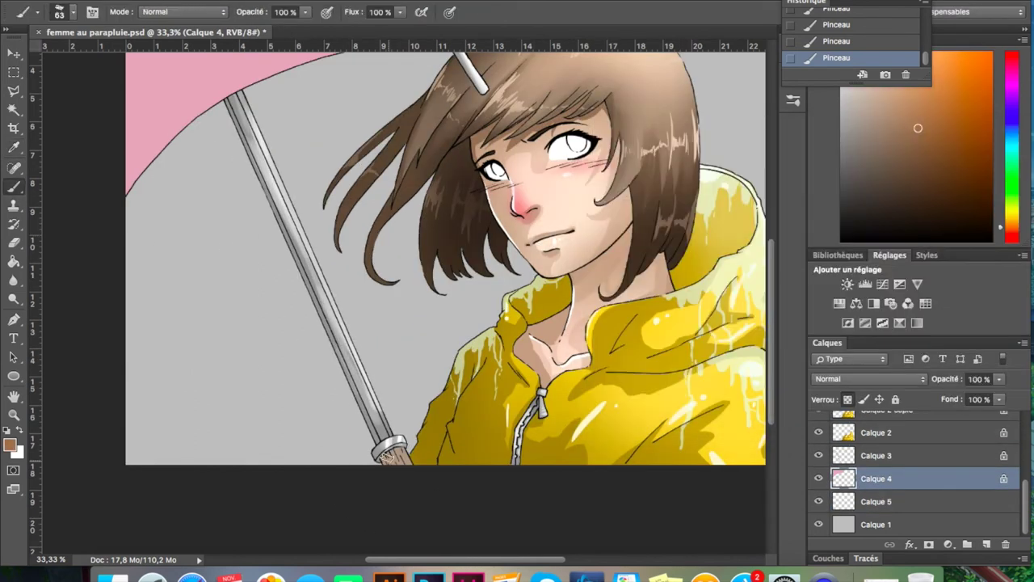
left_click(390, 459, "alt")
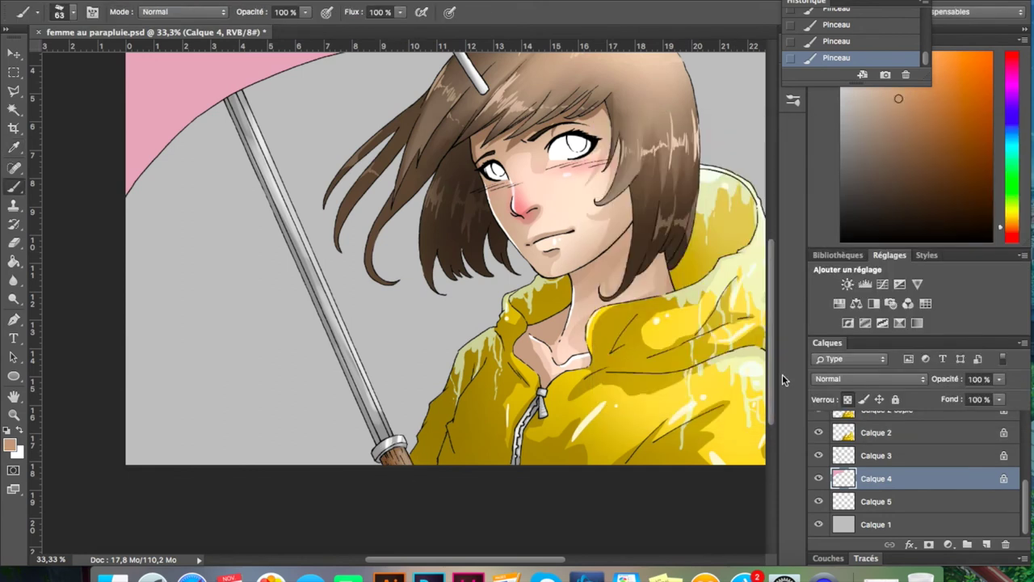
scroll(445, 283, "up", 4)
left_click(10, 444)
key("Return")
left_click(59, 12)
Shade the umbrella's left edge and fold line in darker pink.
left_click_drag(161, 138, 174, 307)
mouse_move(153, 161)
left_mouse_down()
mouse_move(187, 264)
mouse_move(267, 70)
left_mouse_up()
left_click_drag(178, 295, 273, 256)
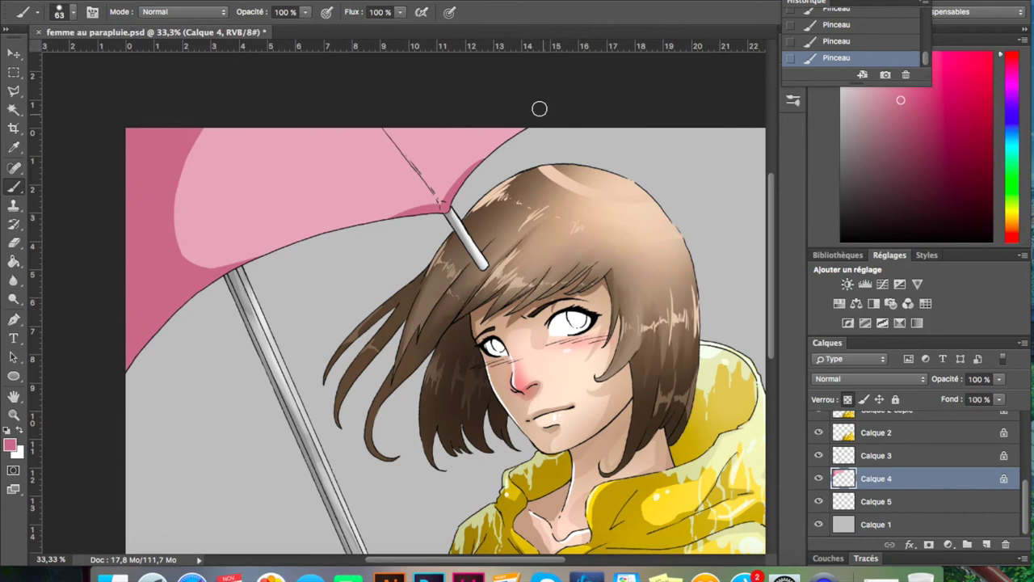
left_click_drag(381, 129, 442, 204)
Sample a light pink from the umbrella and select the canopy layer.
key("i")
left_click(10, 444)
left_click(927, 156)
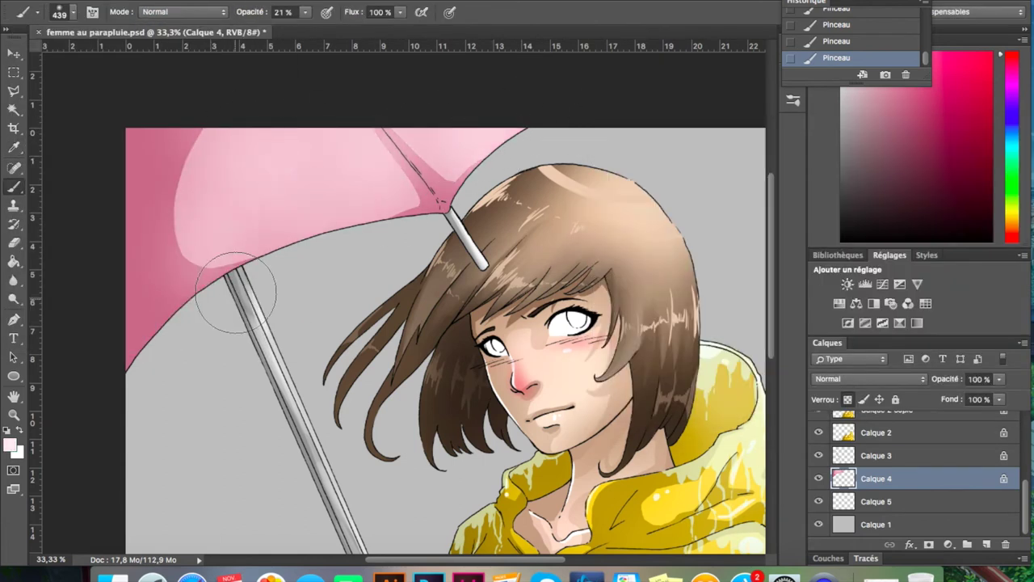
key("b")
left_click(59, 11)
left_click(911, 453)
Switch to white, duplicate the canopy layer and lower its opacity.
key("x")
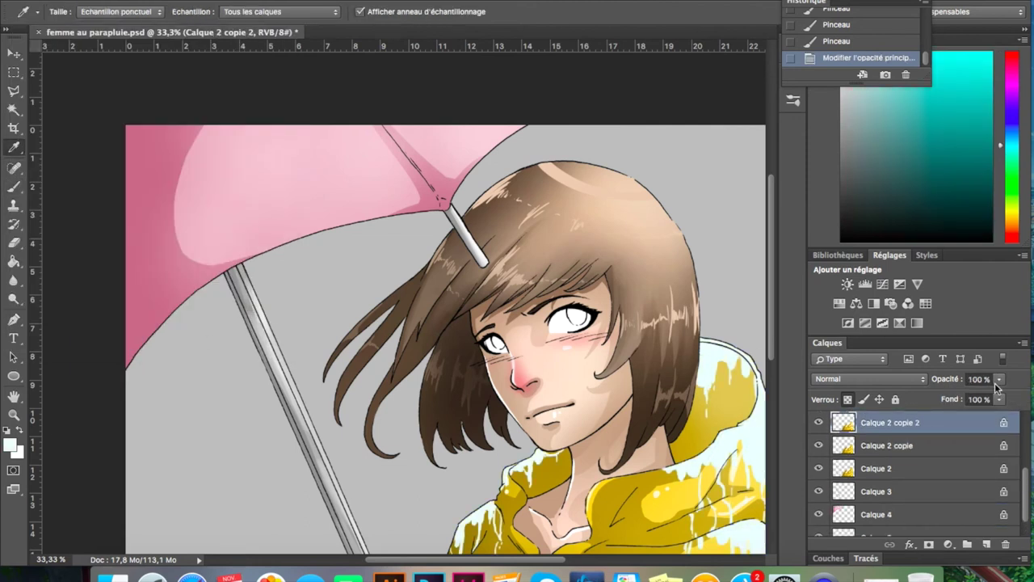
scroll(911, 485, "down", 1)
left_click(876, 480)
key("ctrl+j")
left_click(999, 379)
left_click_drag(994, 401, 975, 402)
Paint pale white drip streaks on the umbrella and fade the layer to 42%.
left_click_drag(312, 133, 344, 210)
left_click_drag(377, 127, 380, 162)
left_click(1000, 379)
left_click_drag(994, 401, 981, 402)
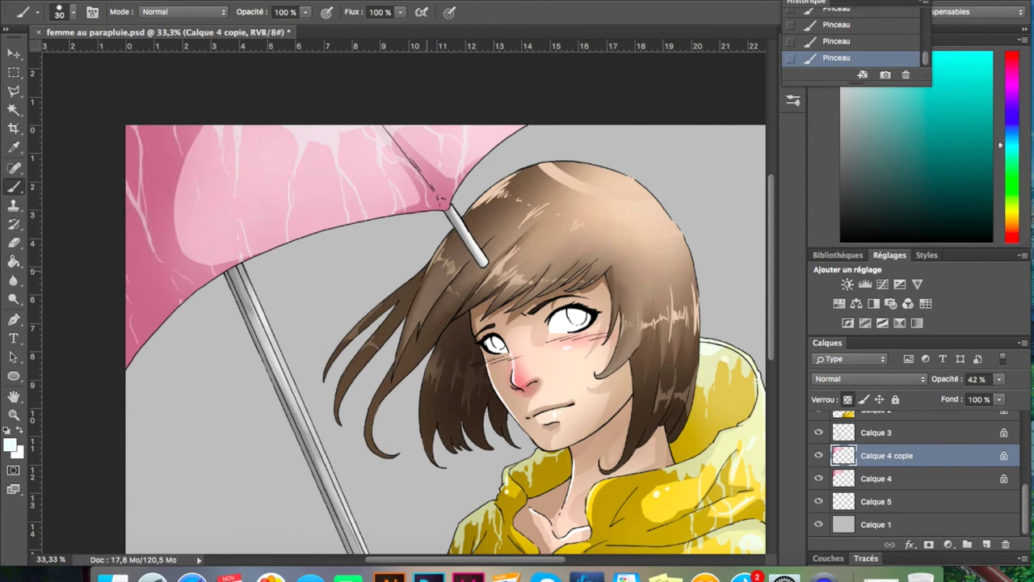
On Calque 6, sample a pale raindrop blue and set the layer opacity to 67%.
scroll(913, 469, "up", 5)
left_click(877, 421)
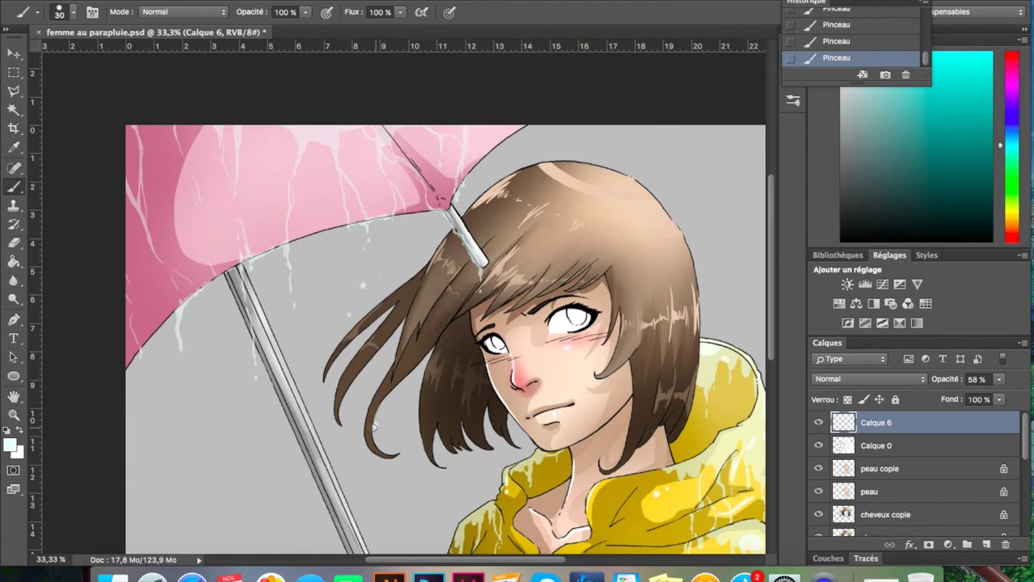
scroll(319, 207, "down", 2)
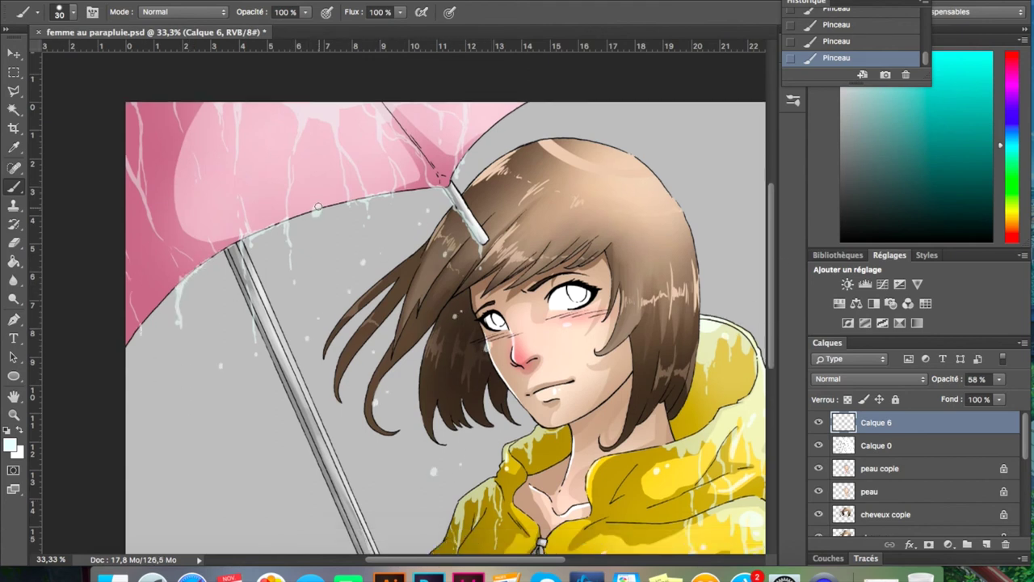
scroll(569, 402, "down", 4)
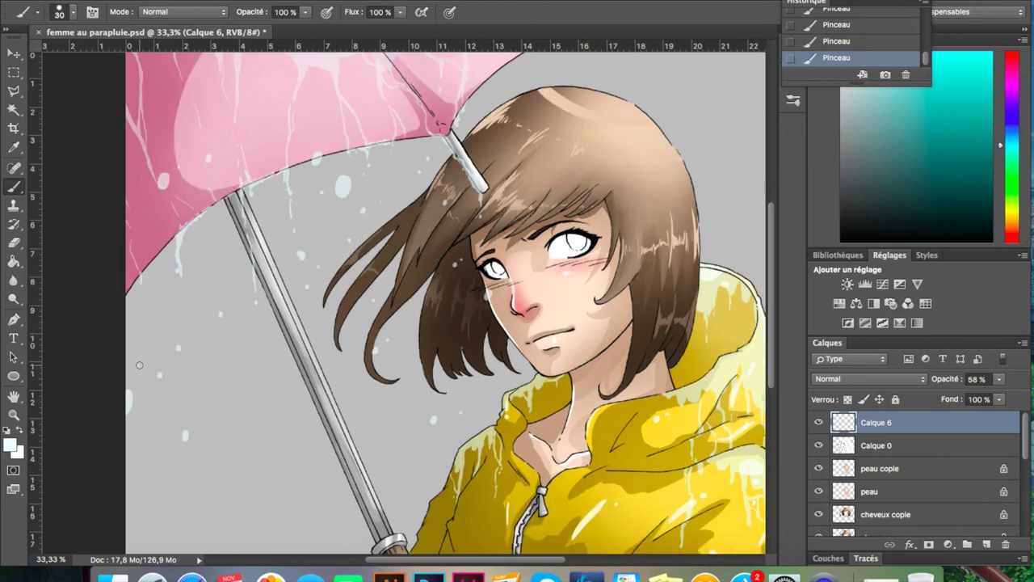
left_click(695, 157, "alt")
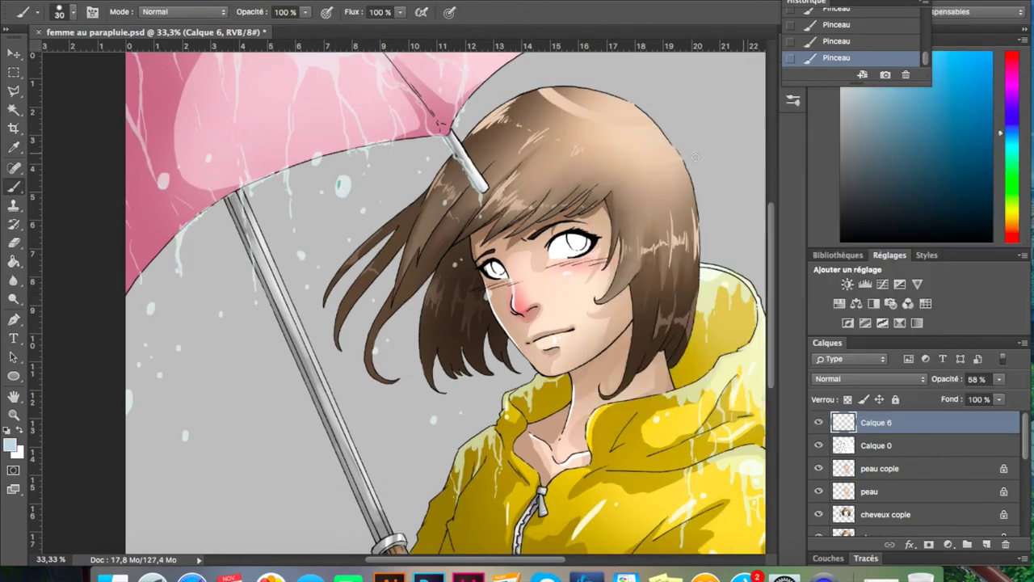
left_click(342, 186, "alt")
key("0")
left_click_drag(1000, 379, 978, 397)
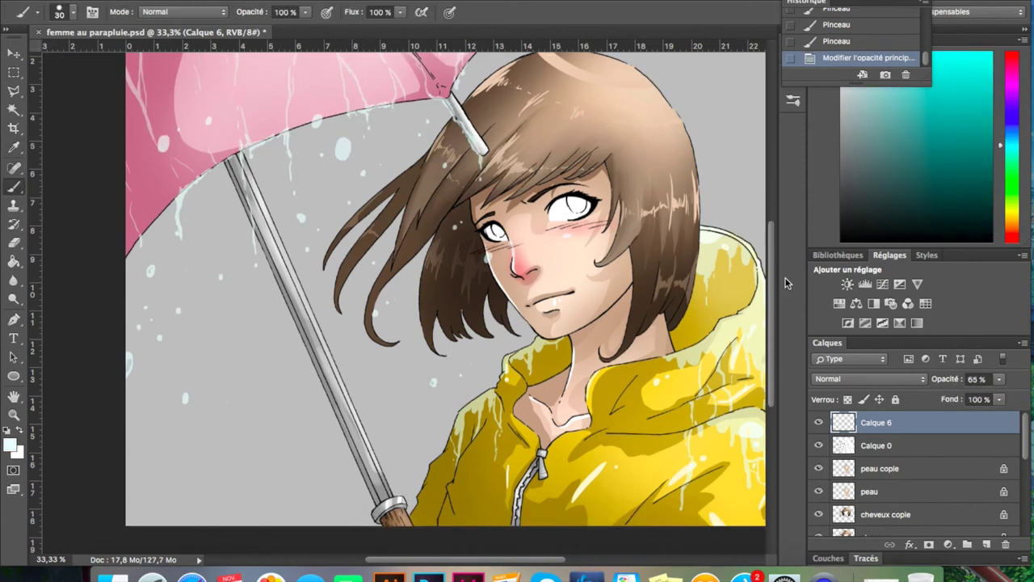
scroll(913, 477, "down", 3)
On Calque 5, zoom in on the face and paint light blue irises with a small brush.
left_click(876, 501)
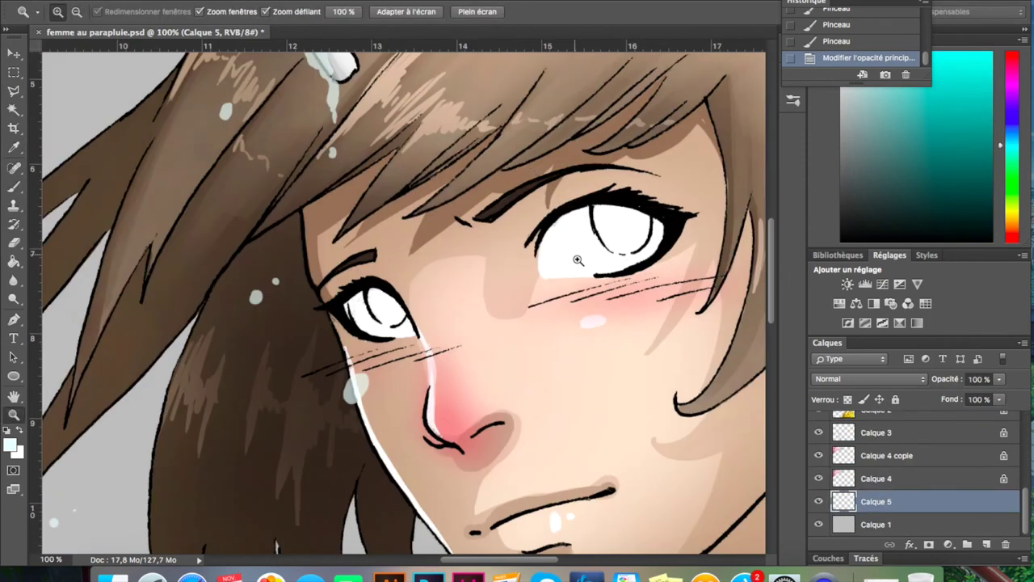
left_click(636, 242)
left_click(11, 443)
left_click(954, 148)
left_click_drag(182, 327, 230, 287)
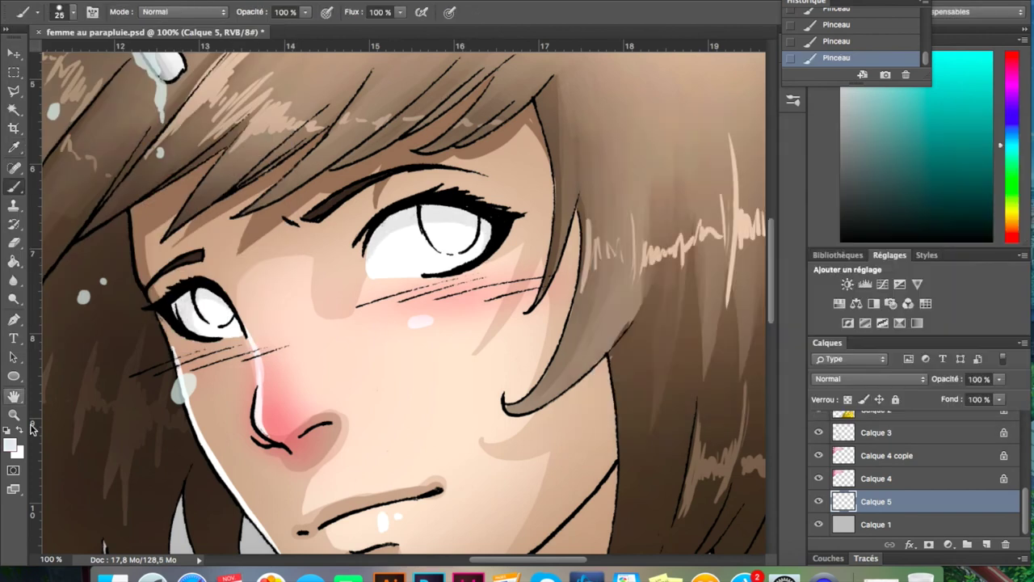
left_click(12, 442)
left_click(965, 148)
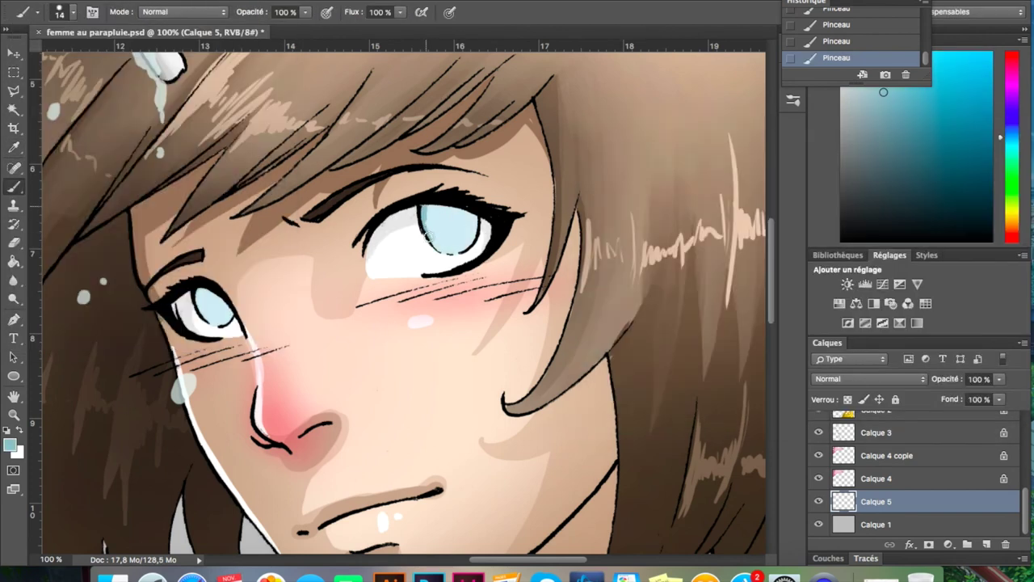
left_click_drag(432, 212, 447, 218)
Shade the irises with a deeper cyan-blue at 60% brush opacity.
left_click(11, 443)
left_click(619, 167)
left_click(930, 150)
key("6")
left_click(12, 443)
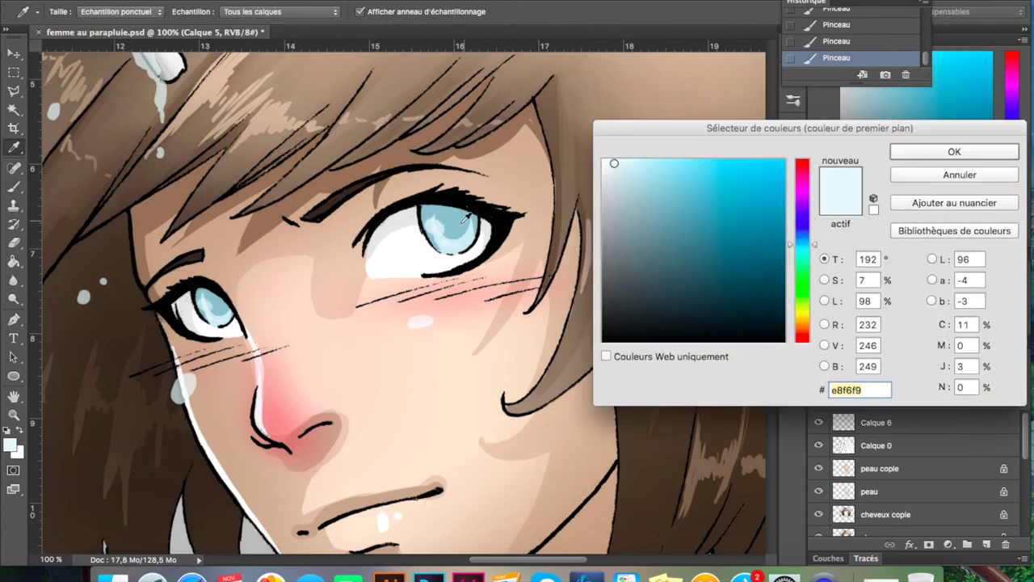
left_click(680, 246)
left_click(921, 120)
Add a new layer for white eye highlights at full opacity and zoom back out.
left_click(986, 543)
key("x")
key("0")
key("z")
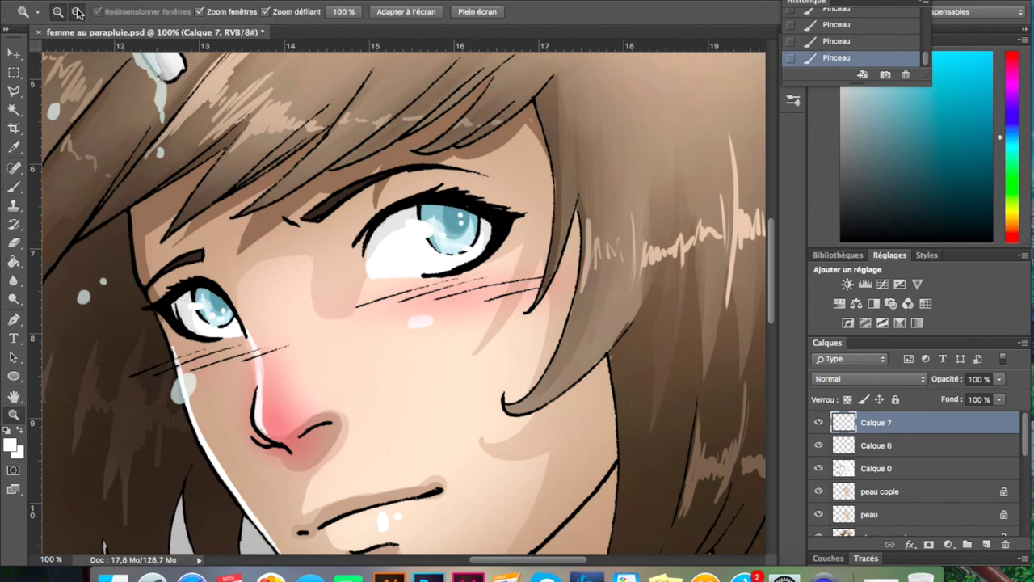
left_click(709, 299, "alt")
Add another new layer and pick a light blue tint for it.
left_click(987, 544)
left_click(11, 443)
left_click(653, 180)
Set Calque 8 to Lumière tamisée and wash light blue over the grey background.
left_click(970, 153)
left_click(869, 378)
left_click(846, 544)
key("b")
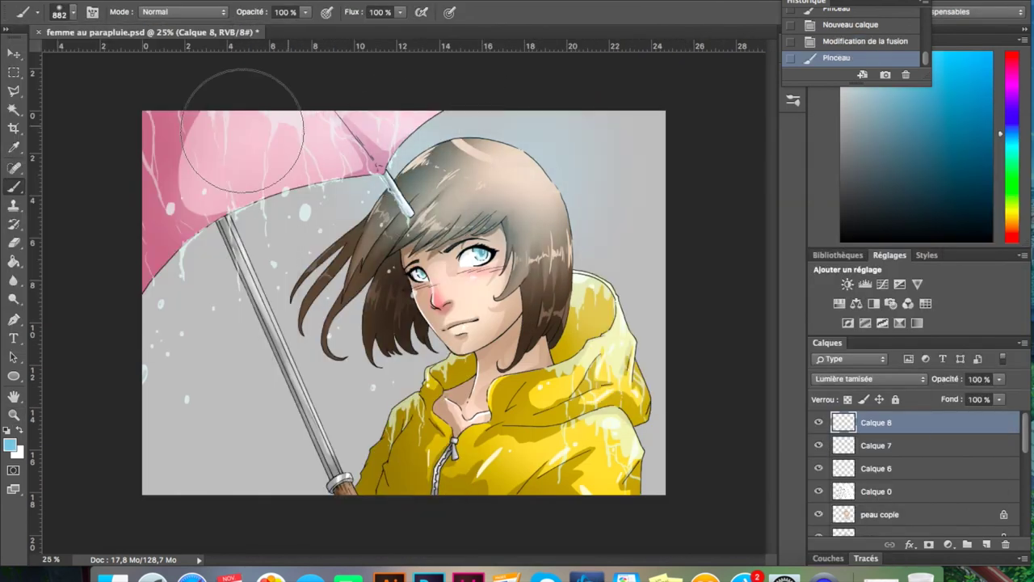
left_click_drag(254, 104, 52, 452)
Darken the lower-left background with a dark teal-blue stroke.
left_click(10, 444)
left_click(671, 243)
left_click(970, 153)
left_click_drag(196, 439, 243, 242)
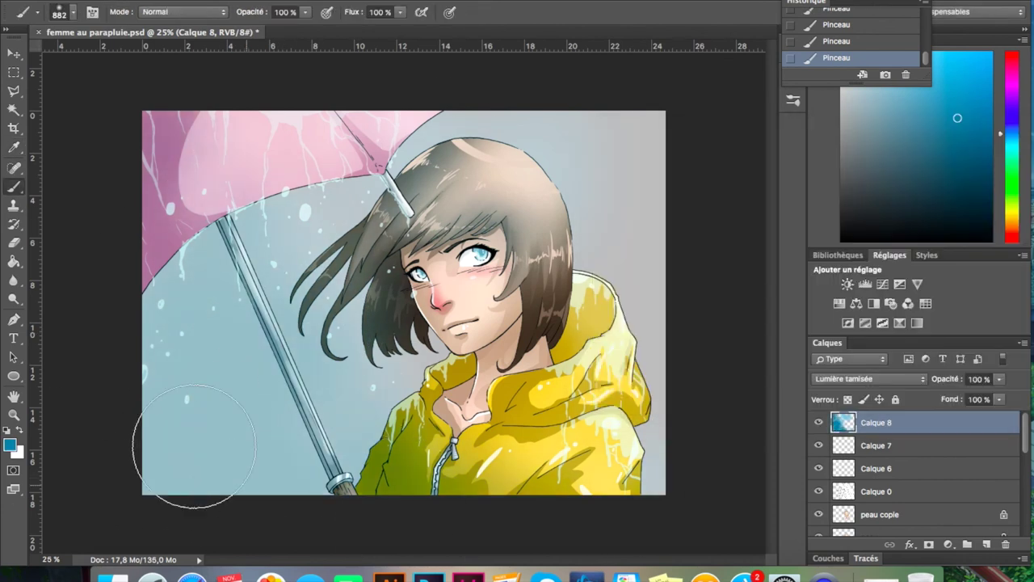
Warm the upper-right background with pale yellow, then lighten it with white.
left_click(10, 445)
mouse_move(693, 92)
left_mouse_down()
mouse_move(612, 185)
mouse_move(658, 132)
mouse_move(679, 193)
left_mouse_up()
left_click(10, 445)
left_click(73, 12)
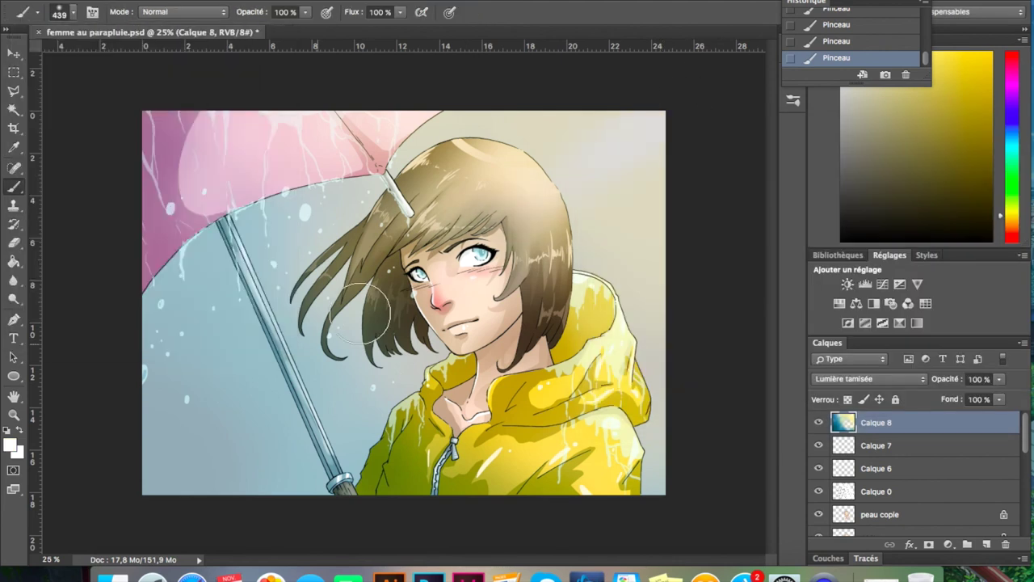
left_click_drag(622, 147, 678, 327)
Paint dark blue into the background with a brush of about 1176–2059 pixels.
left_click(10, 445)
left_click(970, 153)
left_click(73, 11)
left_click_drag(57, 68, 79, 67)
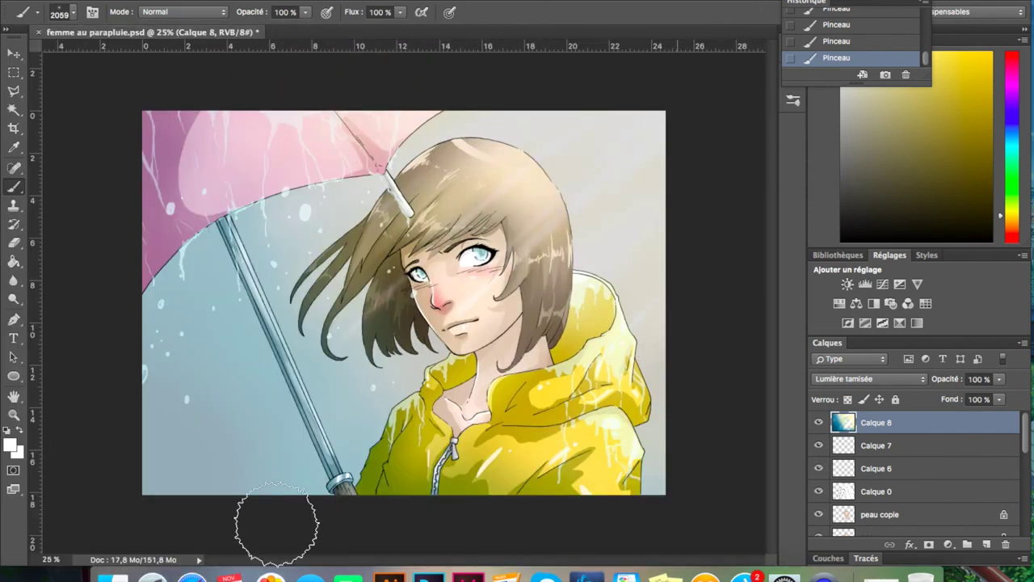
left_click(10, 445)
left_click(972, 146)
left_click(73, 12)
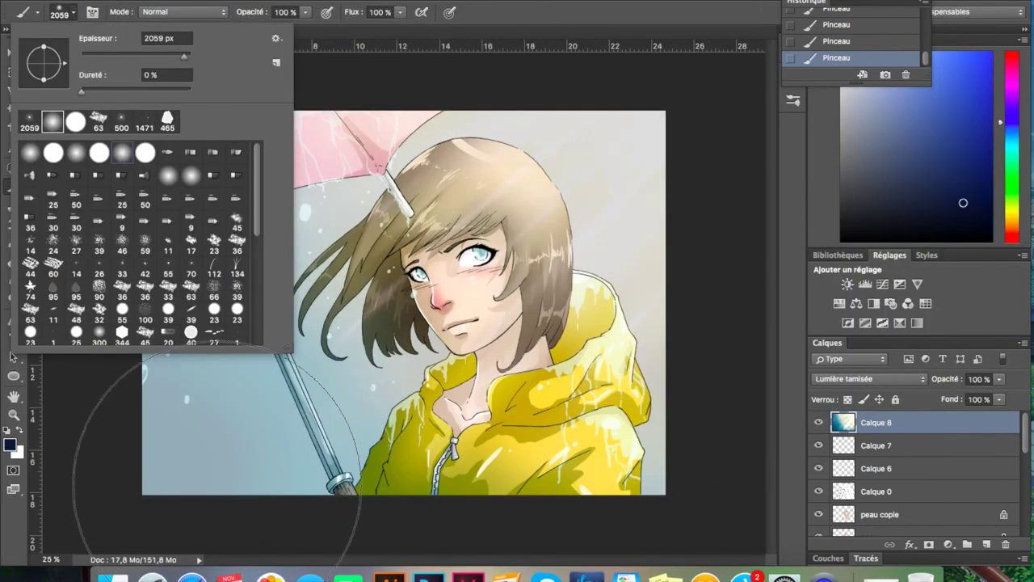
left_click_drag(79, 67, 69, 67)
Switch to a light blue at 59% brush opacity, then restore full opacity.
key("5")
key("9")
left_click(9, 445)
left_click(688, 207)
left_click(968, 129)
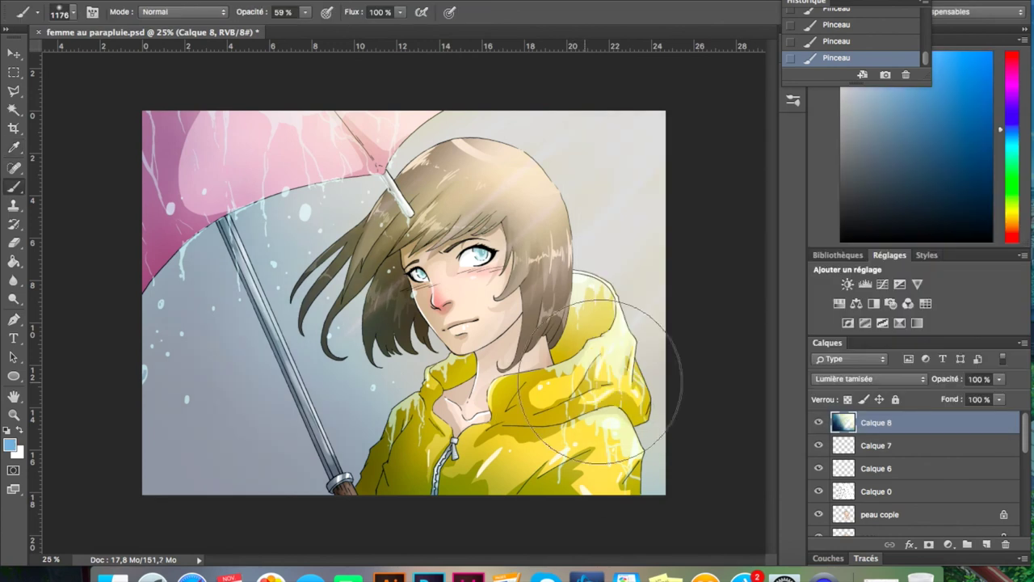
key("0")
Add a yellow glow on the right side and save the illustration.
left_click(9, 445)
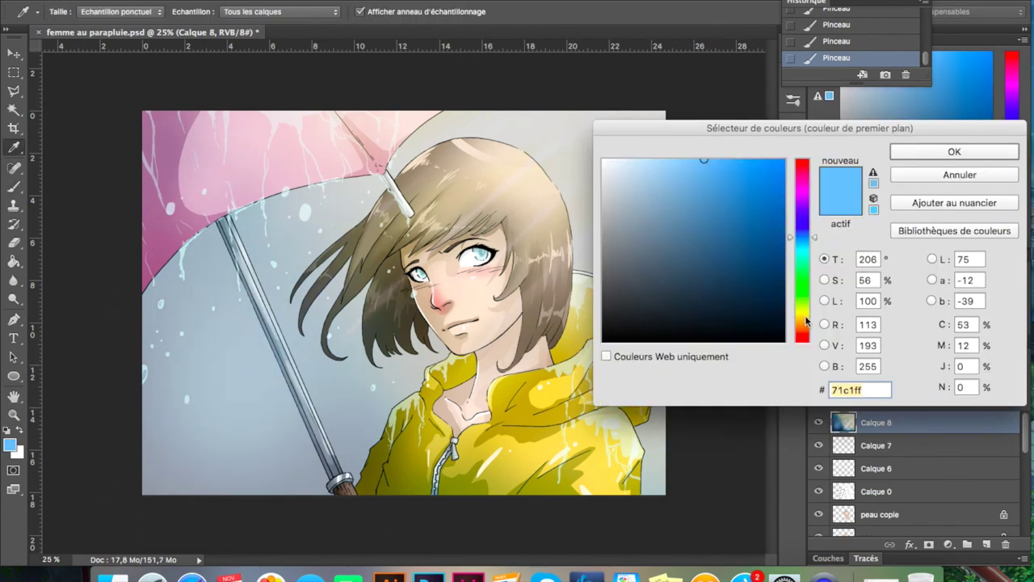
left_click(798, 356)
left_click(970, 148)
left_click_drag(693, 369, 660, 384)
key("ctrl+s")
Add a new layer, Calque 9, directly above the background layer.
left_click(986, 543)
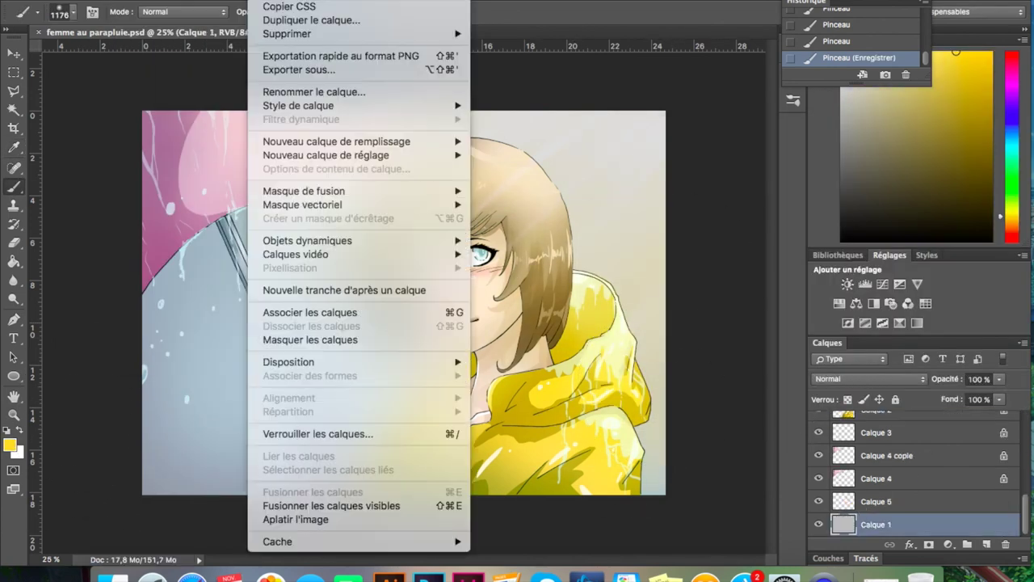
left_click(10, 444)
left_click(608, 170)
left_click(970, 148)
left_click(73, 11)
left_click(485, 307)
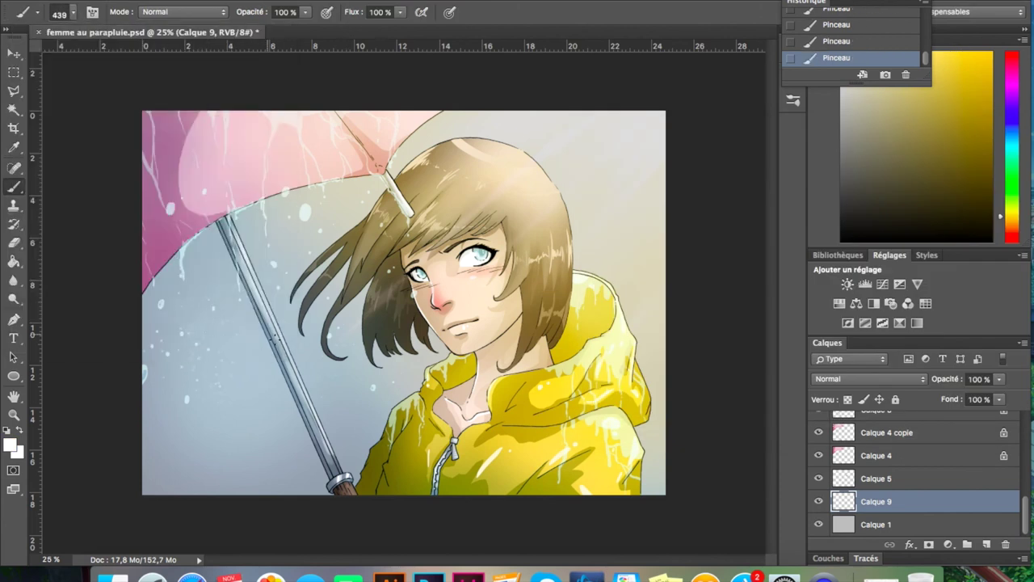
Paint dark blue clouds in the lower-left background with the 300 textured brush.
left_click(73, 11)
left_click(76, 188)
left_click_drag(162, 56, 242, 59)
left_click(242, 323)
left_click(9, 445)
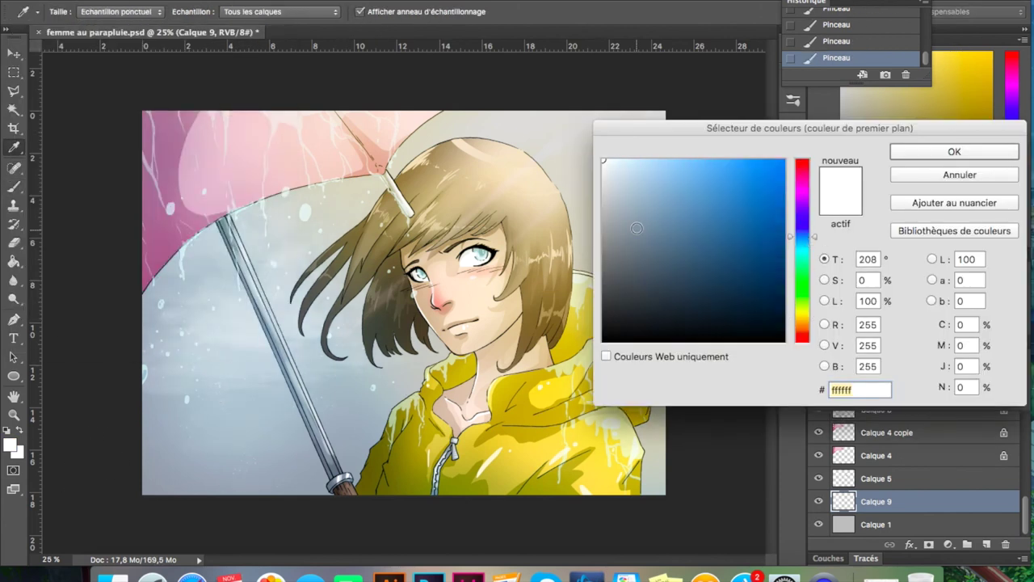
left_click(630, 271)
left_click(935, 148)
left_click_drag(323, 388, 626, 449)
left_click_drag(161, 380, 283, 428)
Add dark misty clouds lower left with a ~2647 px brush at lower opacity.
left_click(73, 11)
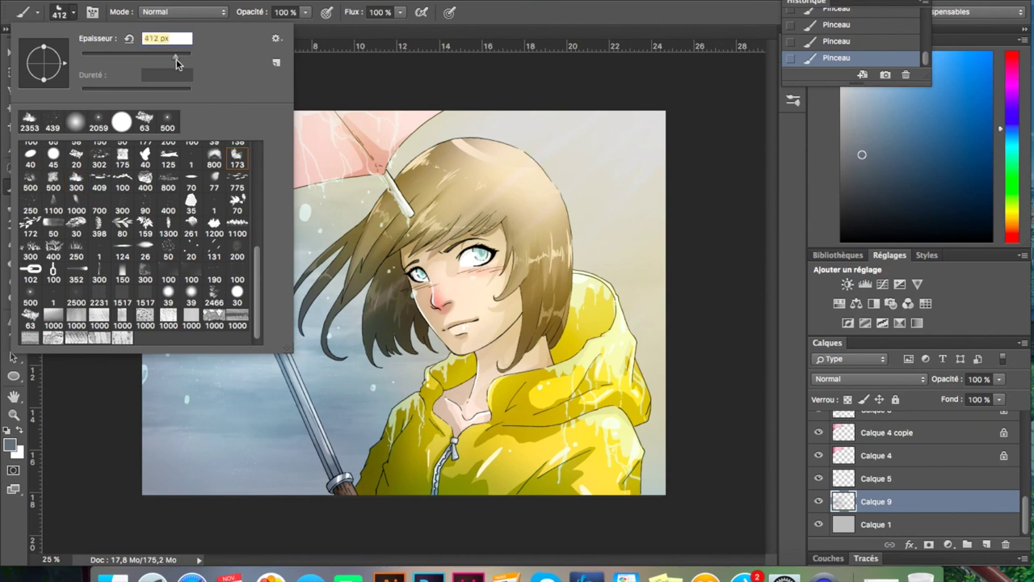
left_click_drag(242, 58, 252, 59)
left_click(305, 11)
left_click_drag(305, 32, 251, 33)
left_click_drag(186, 420, 307, 380)
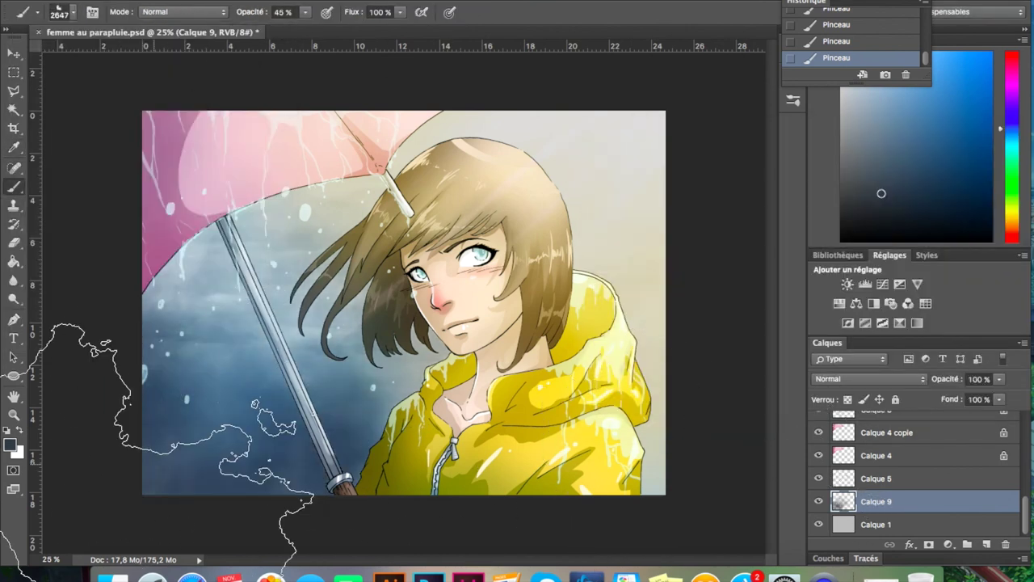
Fade the dark cloud strokes with the Eraser at about 29% strength.
left_click(14, 242)
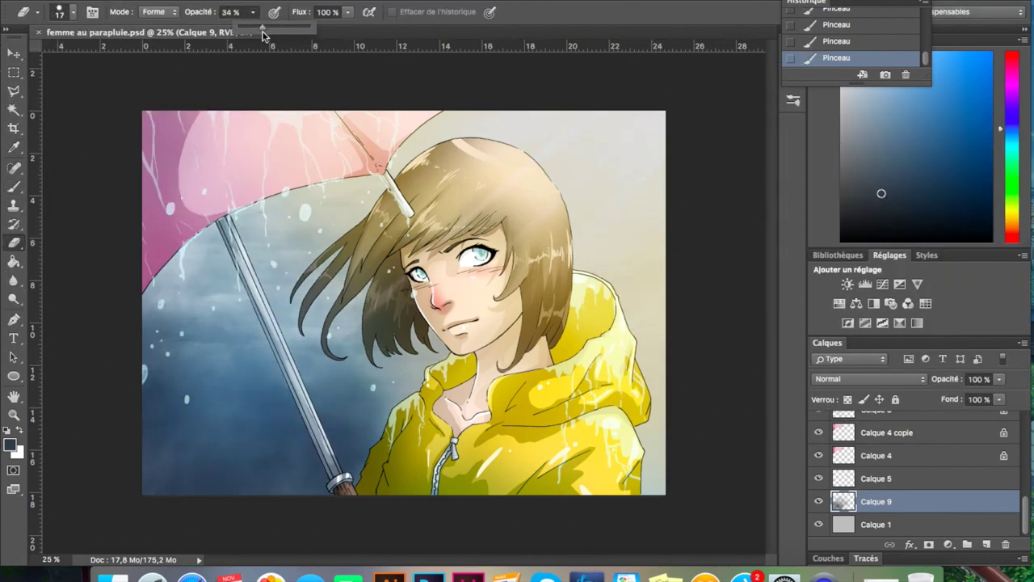
left_click(73, 12)
left_click_drag(242, 58, 202, 58)
left_click_drag(307, 484, 434, 426)
key("ctrl+shift+alt+n")
Create new layers Calque 10–12 for the white rain specks.
left_click(73, 12)
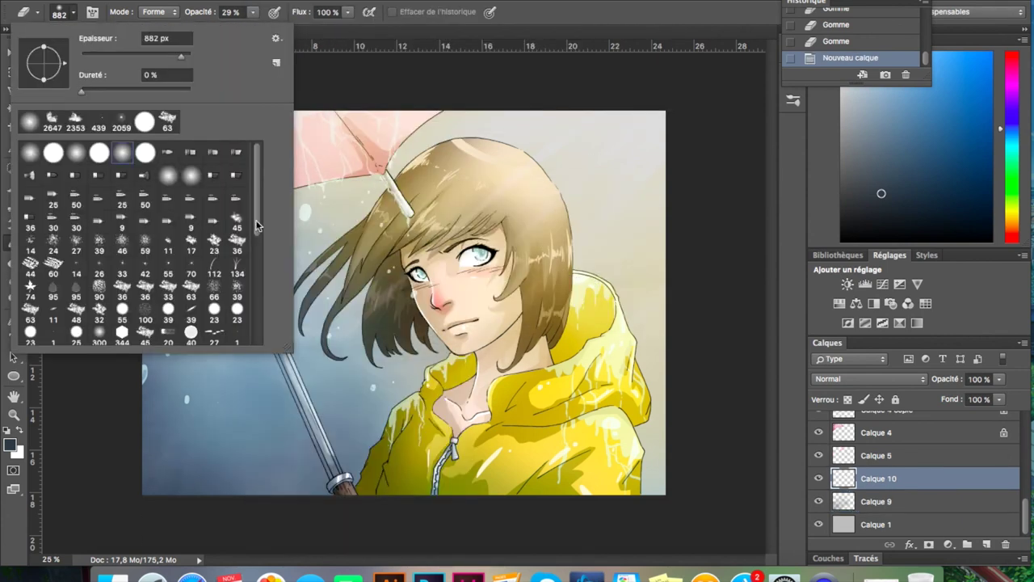
key("b")
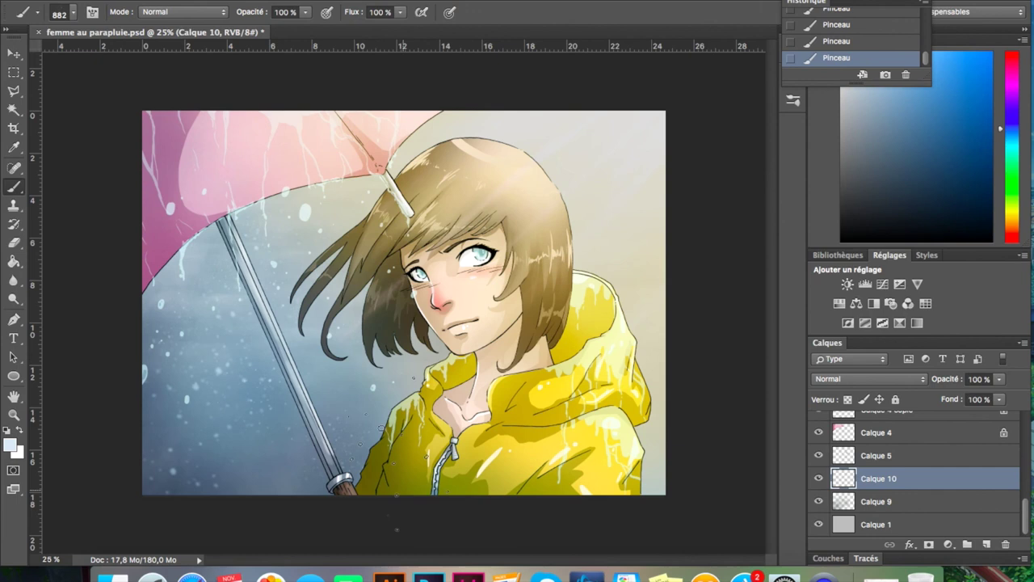
key("ctrl+shift+n")
key("Return")
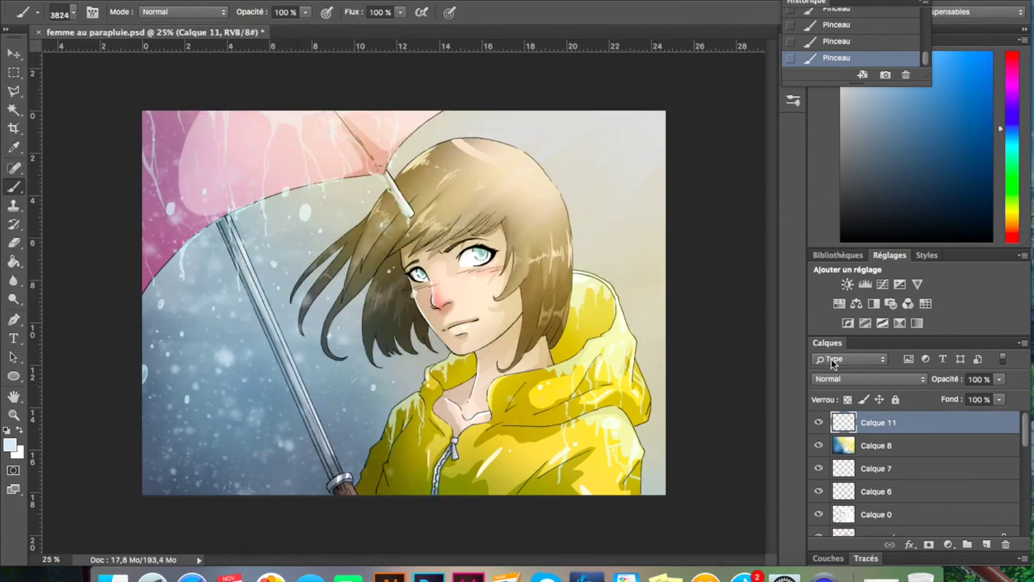
key("ctrl+plus")
key("ctrl+shift+n")
key("Return")
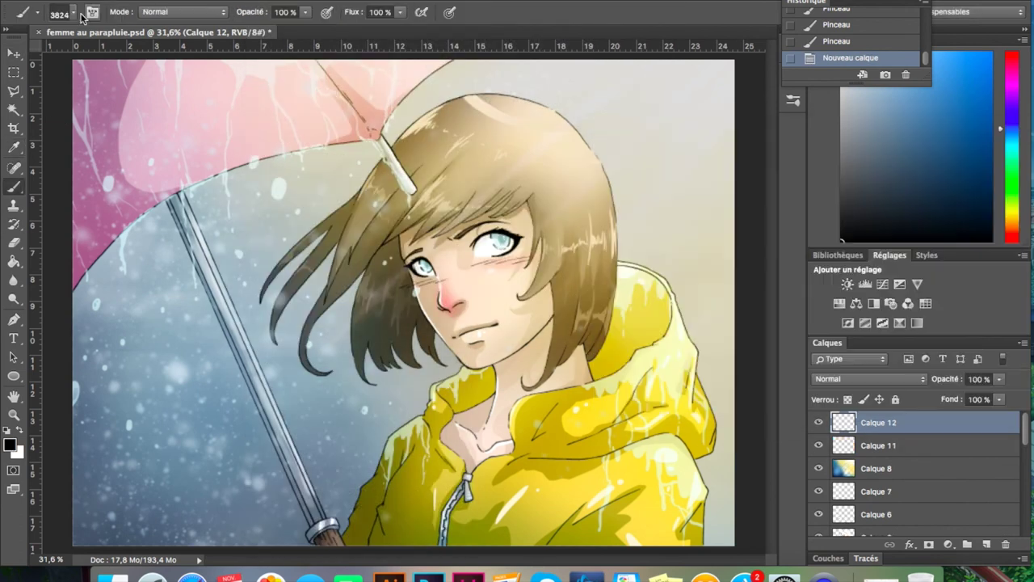
left_click(80, 14)
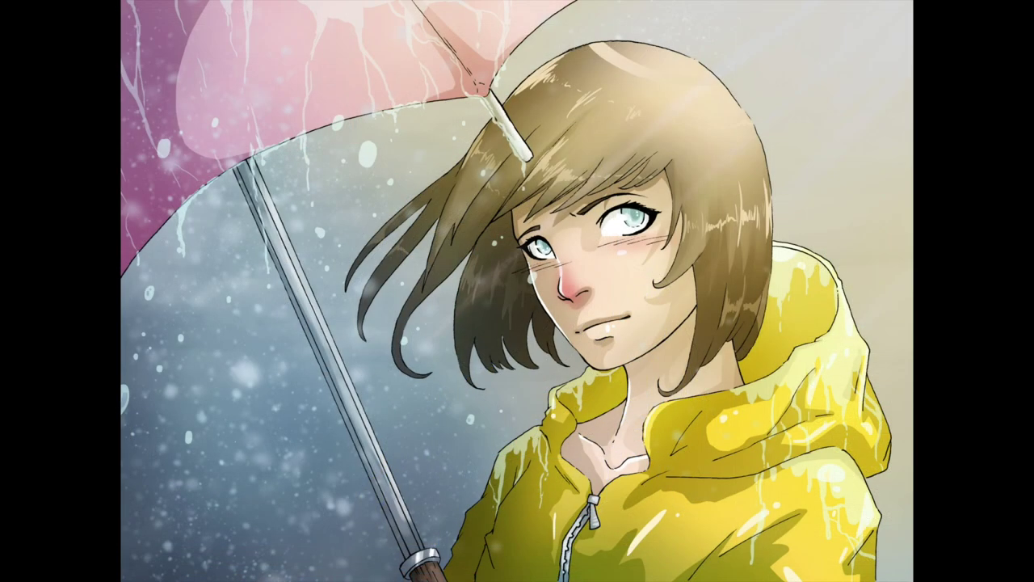